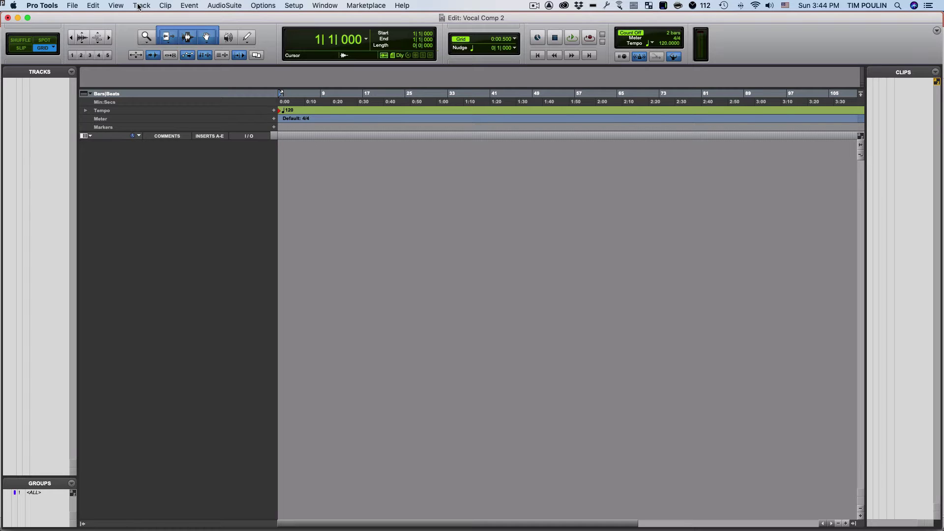
- Turn on 'Automatically Create New Playlists When Loop Recording' in the Operation preferences
{"action": "left_click", "coordinate": [55, 5]}
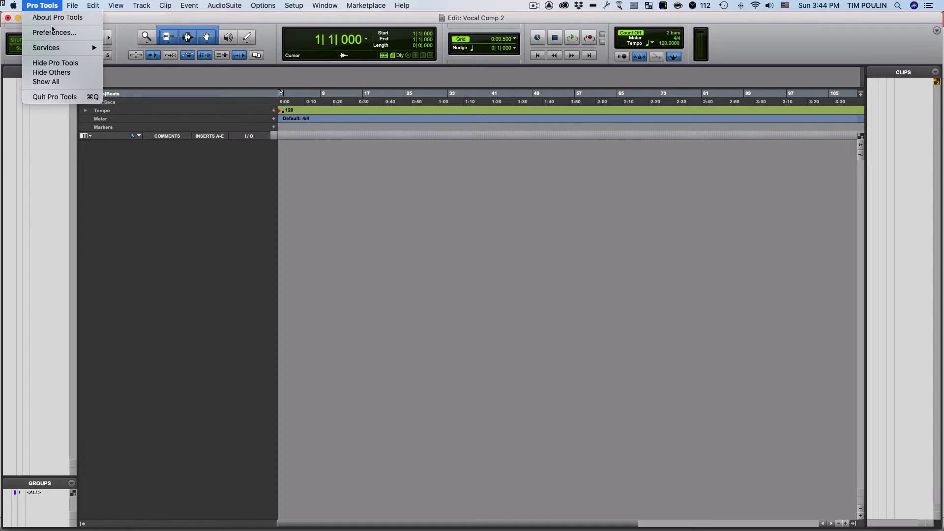
{"action": "left_click", "coordinate": [54, 31]}
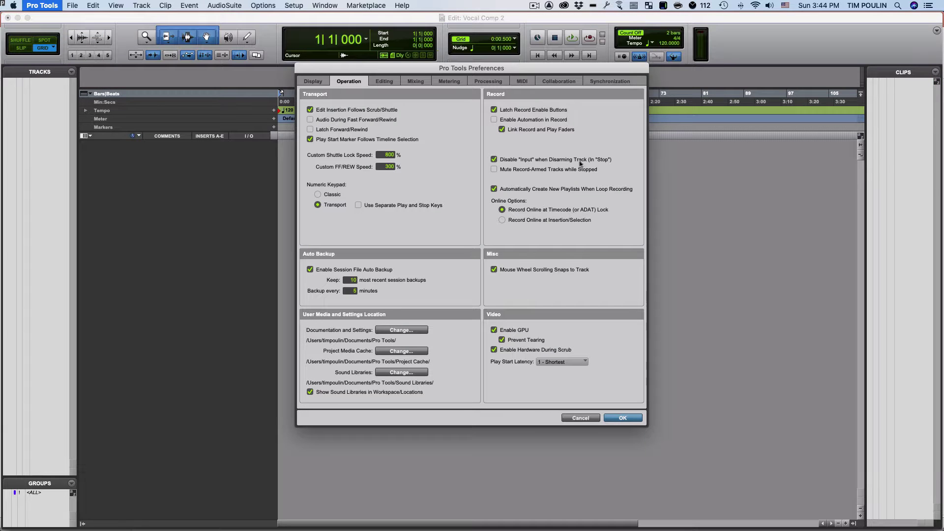
{"action": "left_click", "coordinate": [315, 81]}
{"action": "left_click", "coordinate": [349, 81]}
{"action": "left_click", "coordinate": [623, 418]}
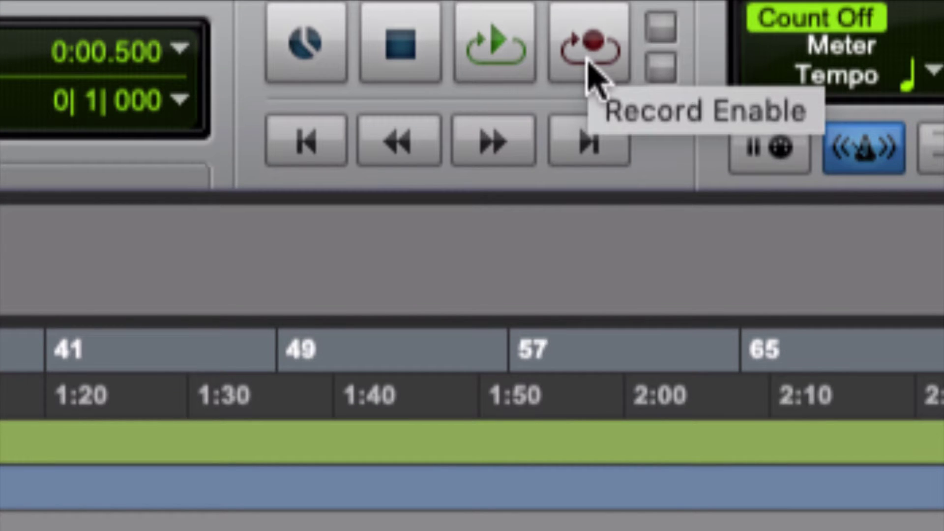
- Keep Loop record mode and create a mono Ticks audio track plus a stereo instrument track
{"action": "right_click", "coordinate": [591, 73]}
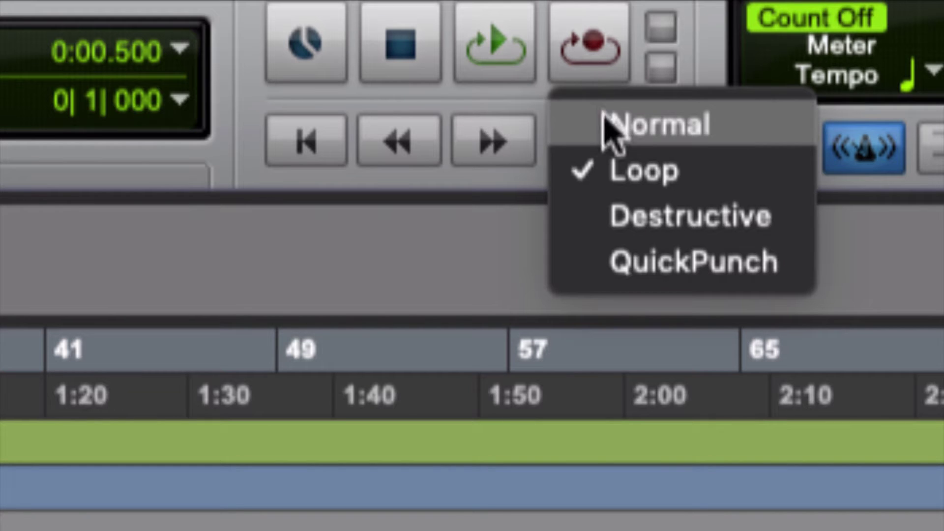
{"action": "left_click", "coordinate": [621, 173]}
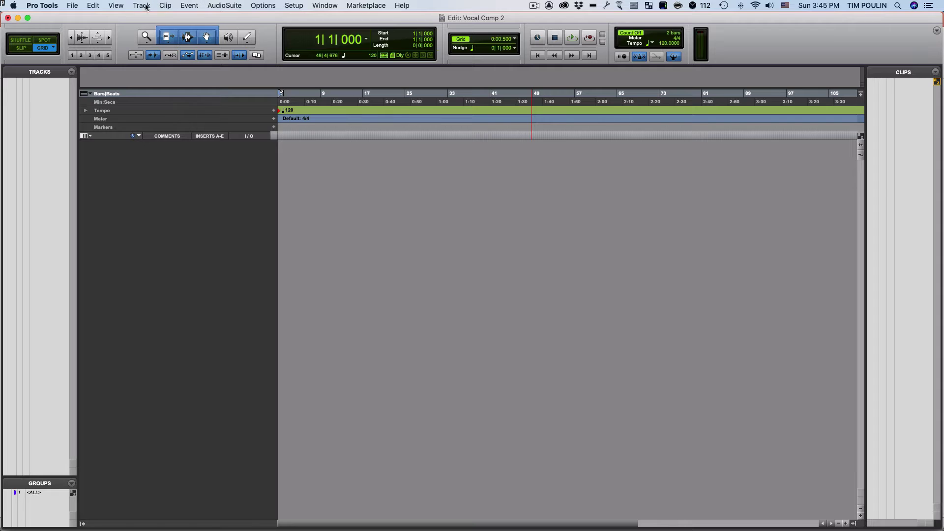
{"action": "left_click", "coordinate": [142, 5]}
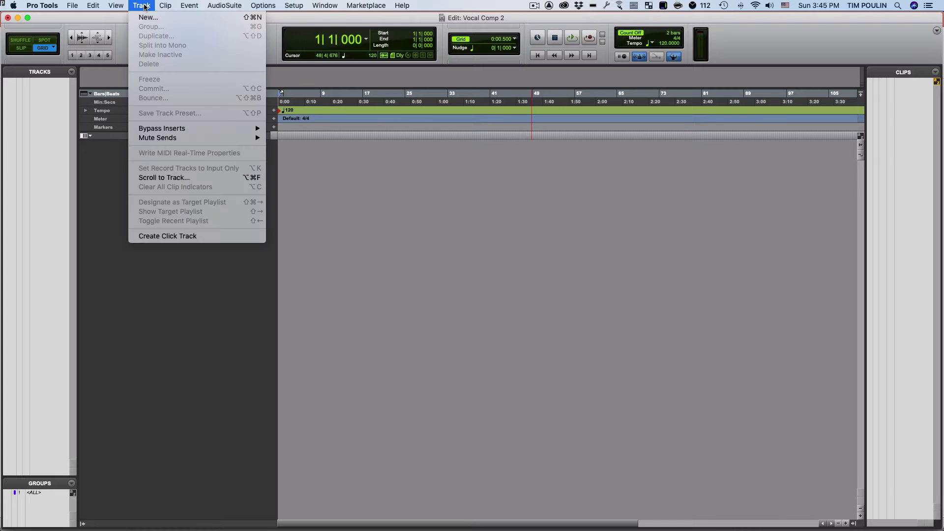
{"action": "left_click", "coordinate": [148, 24]}
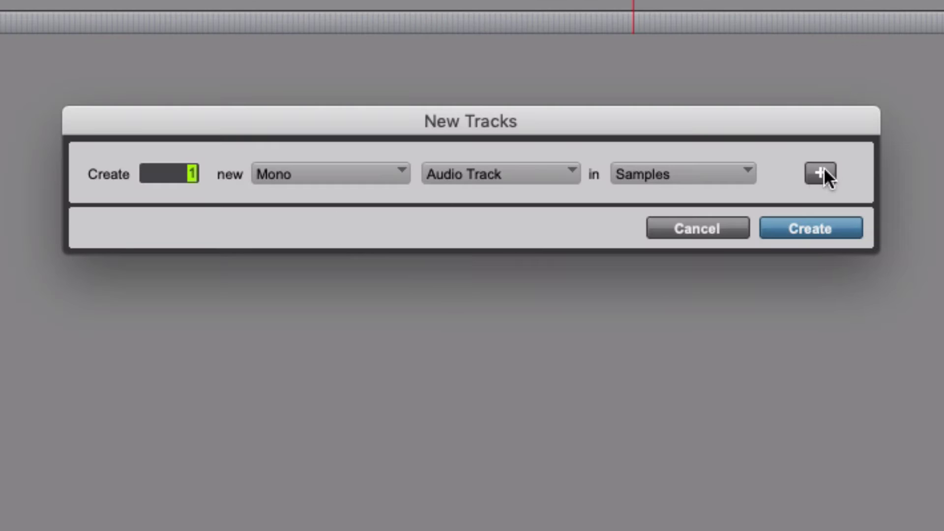
{"action": "left_click", "coordinate": [717, 183]}
{"action": "left_click", "coordinate": [706, 204]}
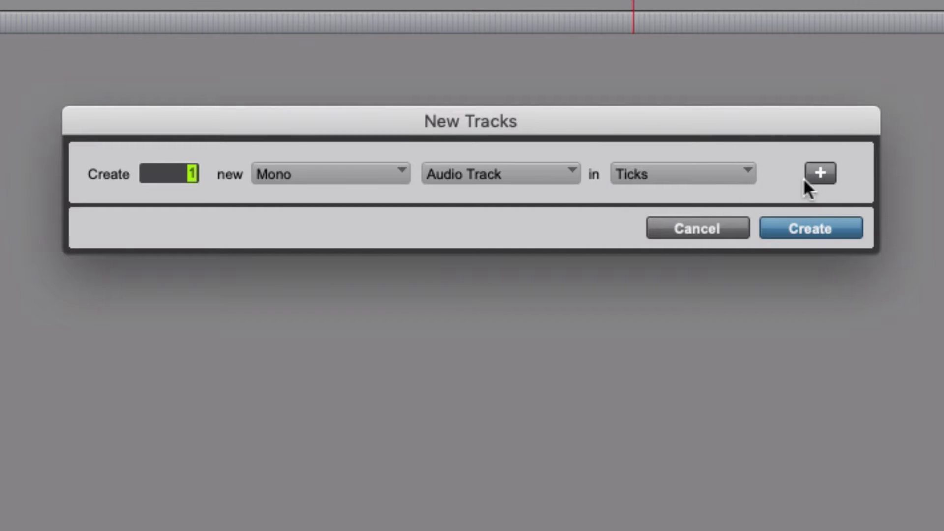
{"action": "left_click", "coordinate": [821, 173]}
{"action": "left_click", "coordinate": [339, 219]}
{"action": "left_click", "coordinate": [339, 246]}
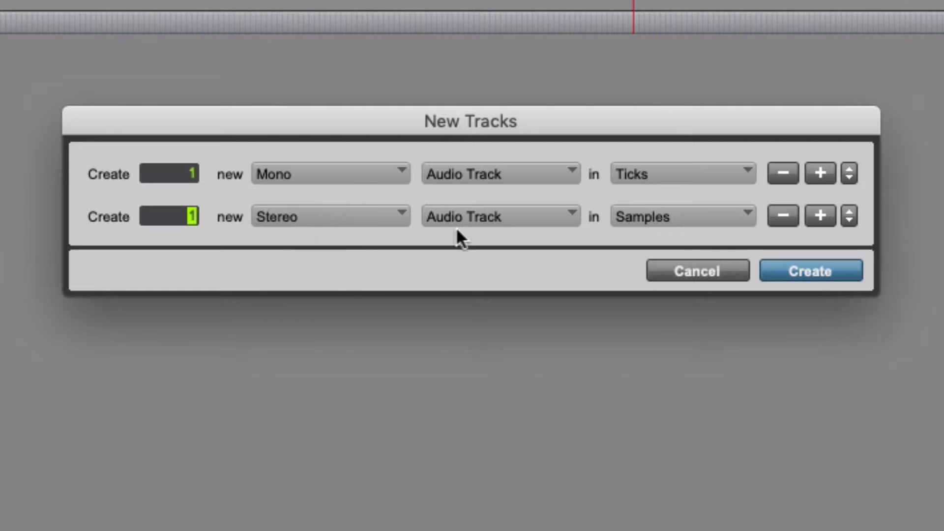
{"action": "left_click", "coordinate": [477, 220]}
{"action": "left_click", "coordinate": [489, 340]}
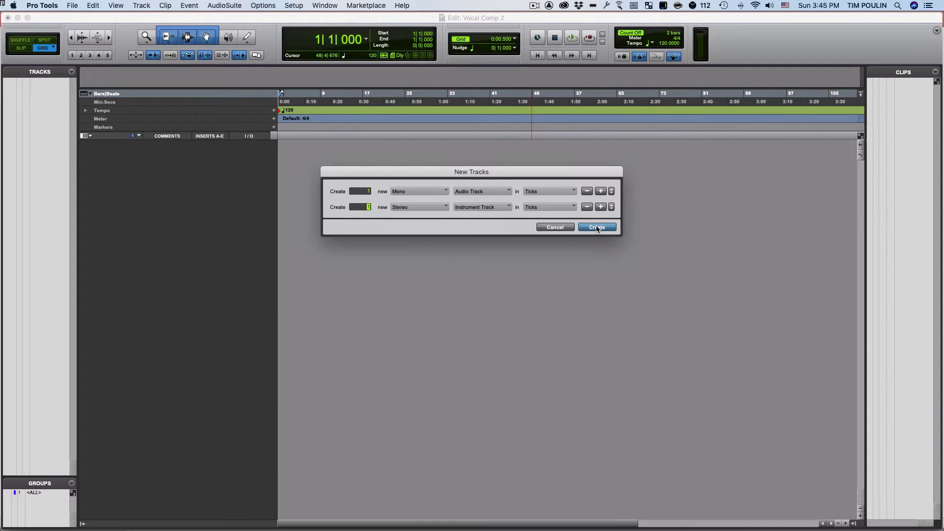
{"action": "left_click", "coordinate": [597, 227]}
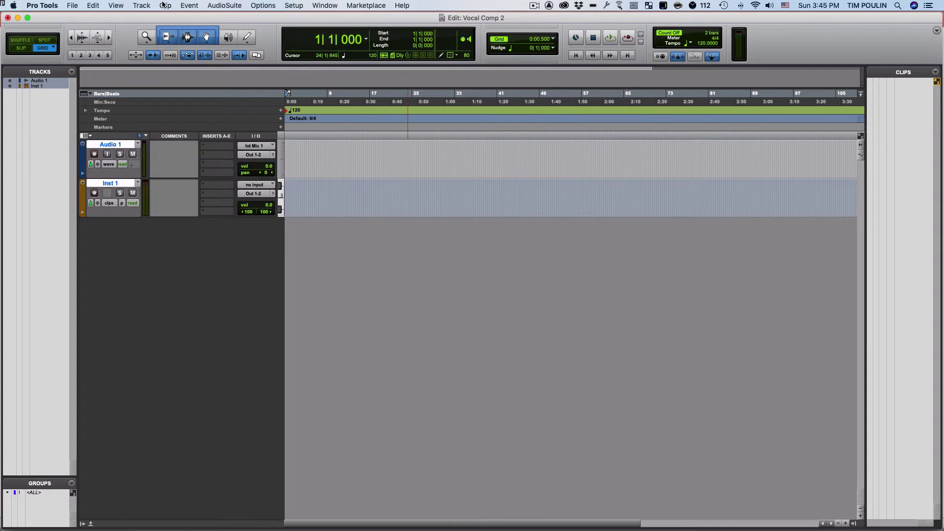
- Add a click track to the session
{"action": "left_click", "coordinate": [141, 5]}
{"action": "key", "text": "Escape"}
{"action": "left_click", "coordinate": [141, 5]}
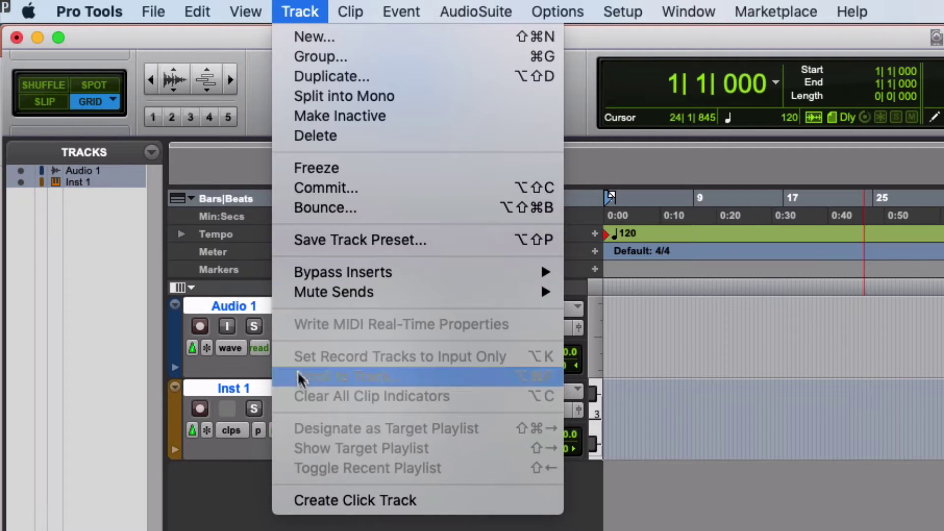
{"action": "left_click", "coordinate": [337, 500]}
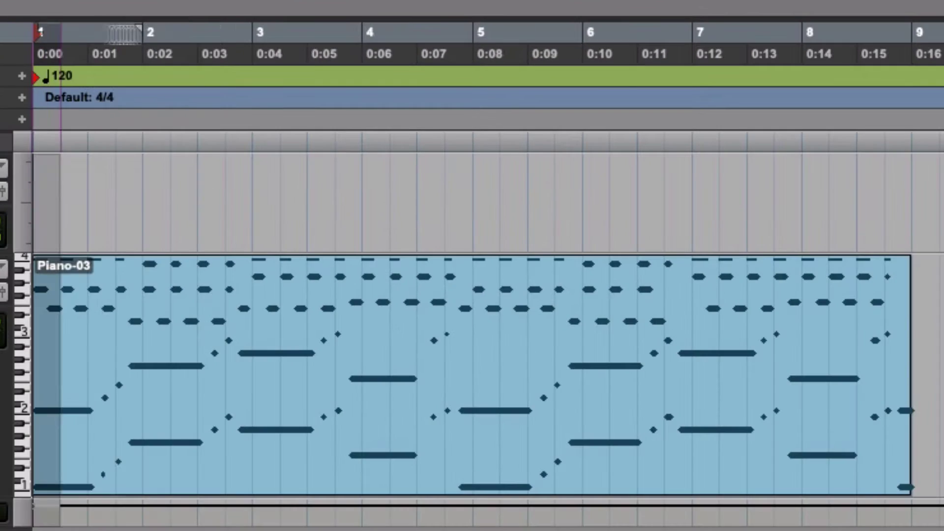
- Select bars 1–9 across Piano-03 and loop-record vocal takes onto Vocal Comp
{"action": "left_click_drag", "start_coordinate": [113, 85], "coordinate": [818, 86]}
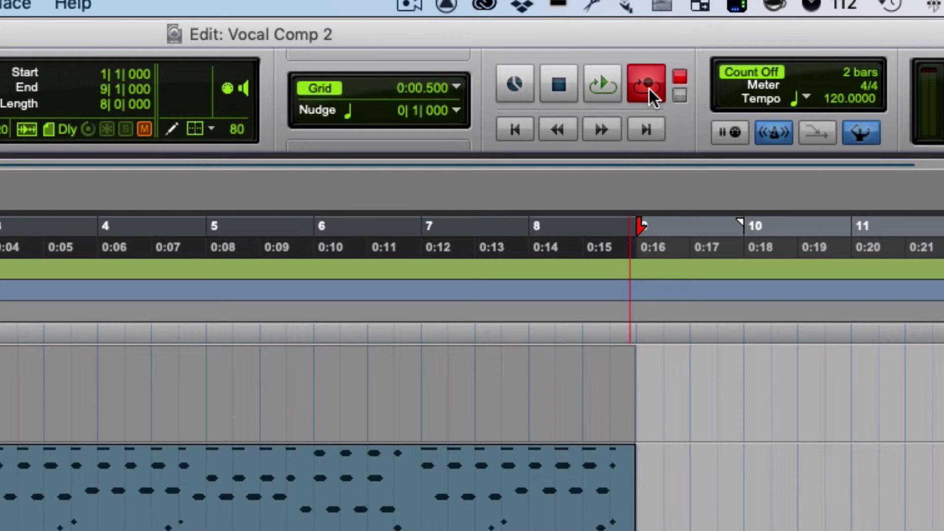
{"action": "left_click", "coordinate": [596, 88]}
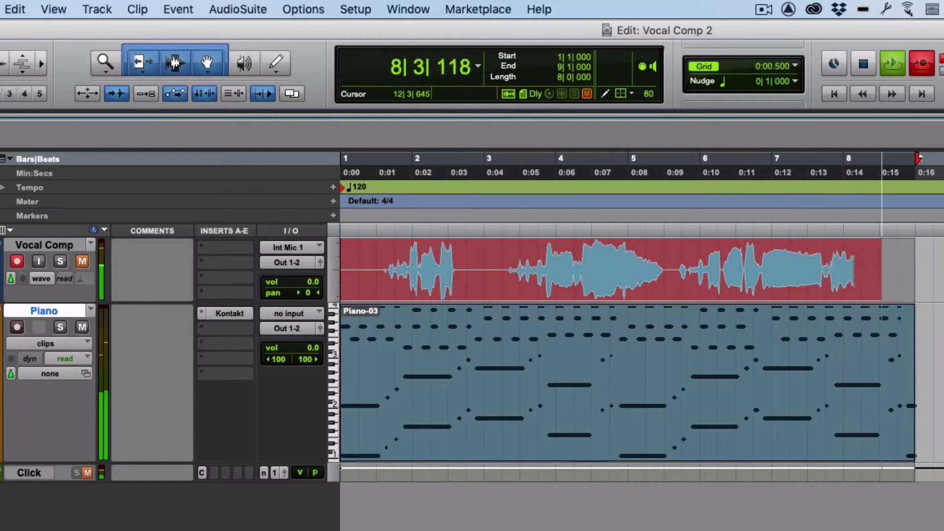
- Stop recording and switch Vocal Comp to playlists view, showing takes .01–.06 as lanes
{"action": "key", "text": "space"}
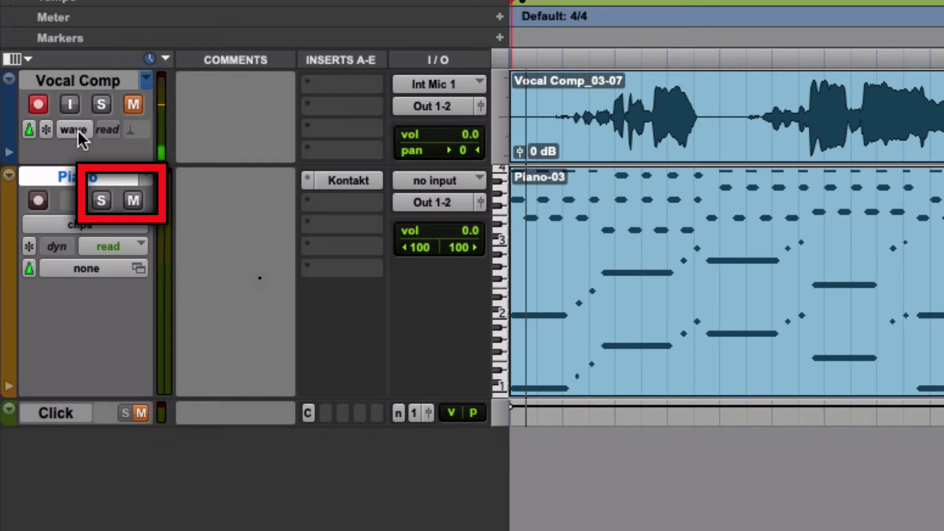
{"action": "left_click", "coordinate": [74, 129]}
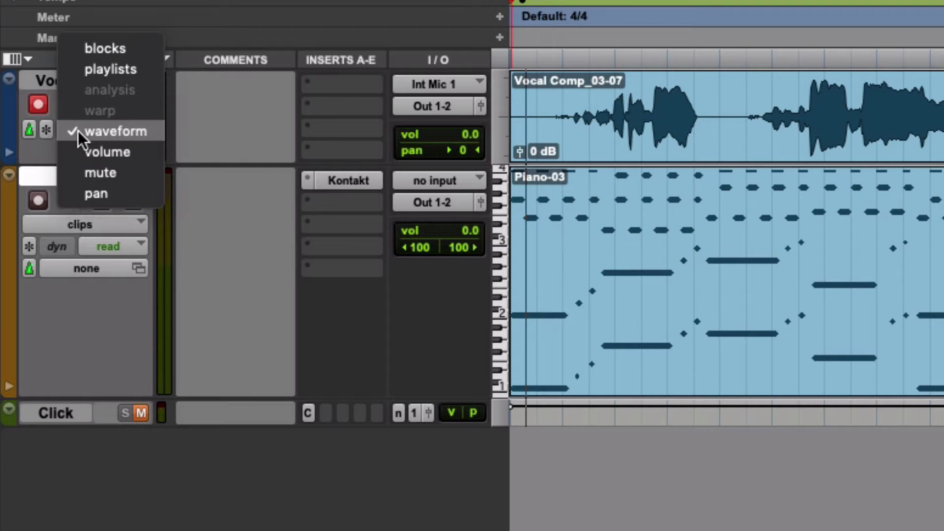
{"action": "left_click", "coordinate": [111, 69]}
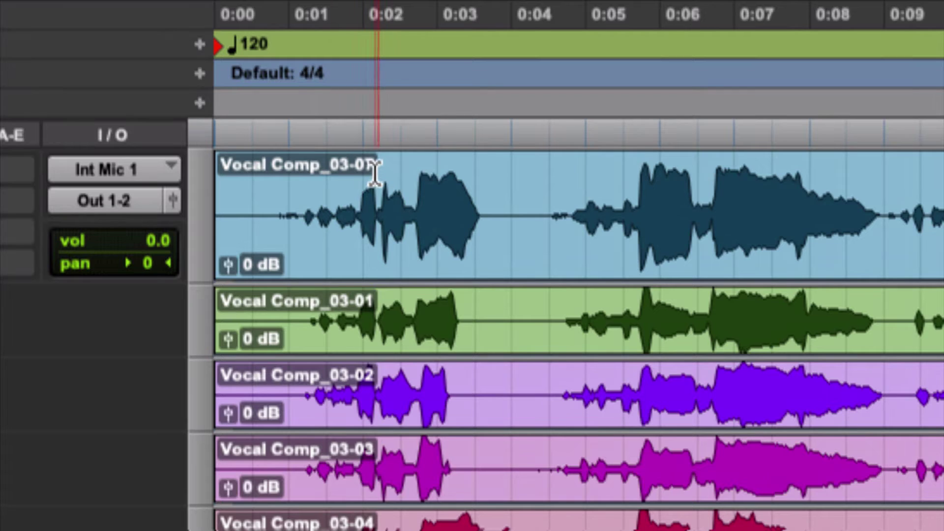
- Select the opening of take 03-01 up to about 0:04 and solo the Vocal Comp.01 lane
{"action": "left_click", "coordinate": [393, 178]}
{"action": "left_click", "coordinate": [380, 172]}
{"action": "left_click", "coordinate": [370, 232]}
{"action": "left_click", "coordinate": [368, 386]}
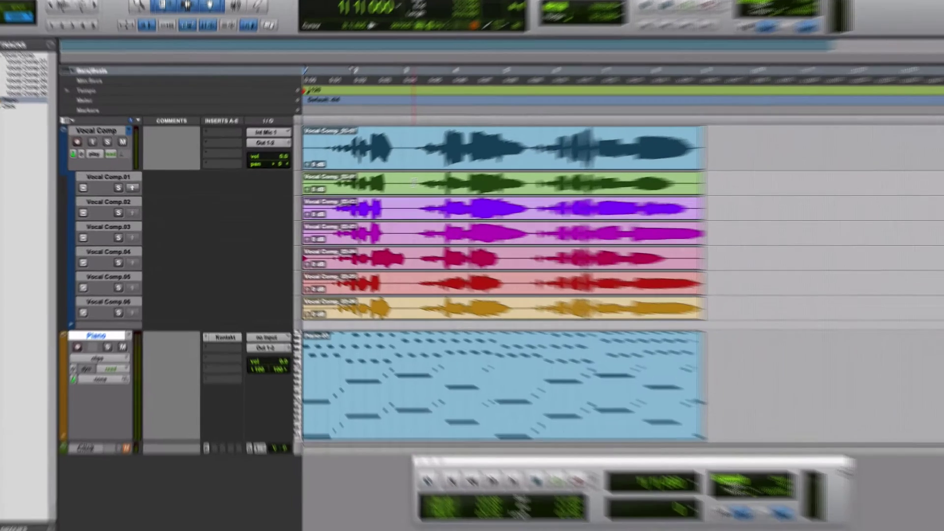
{"action": "left_click_drag", "start_coordinate": [375, 190], "coordinate": [286, 190]}
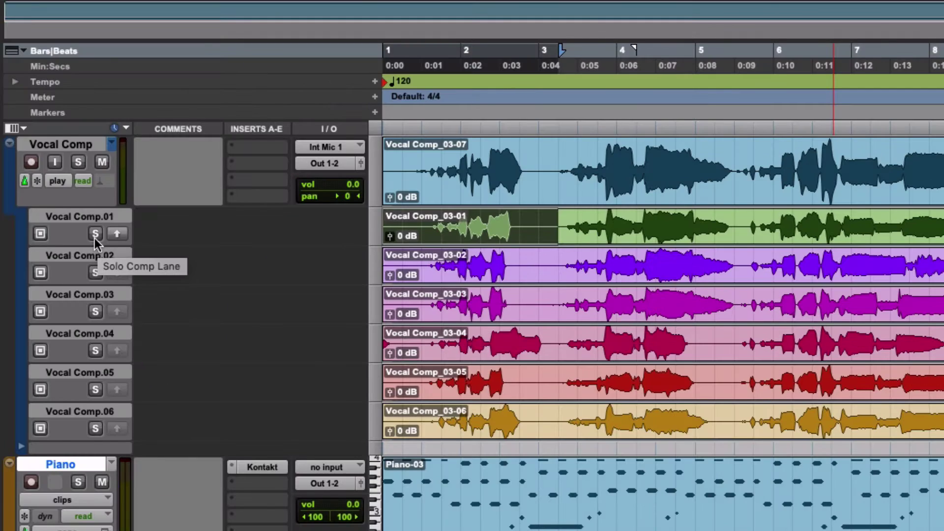
{"action": "left_click", "coordinate": [95, 234]}
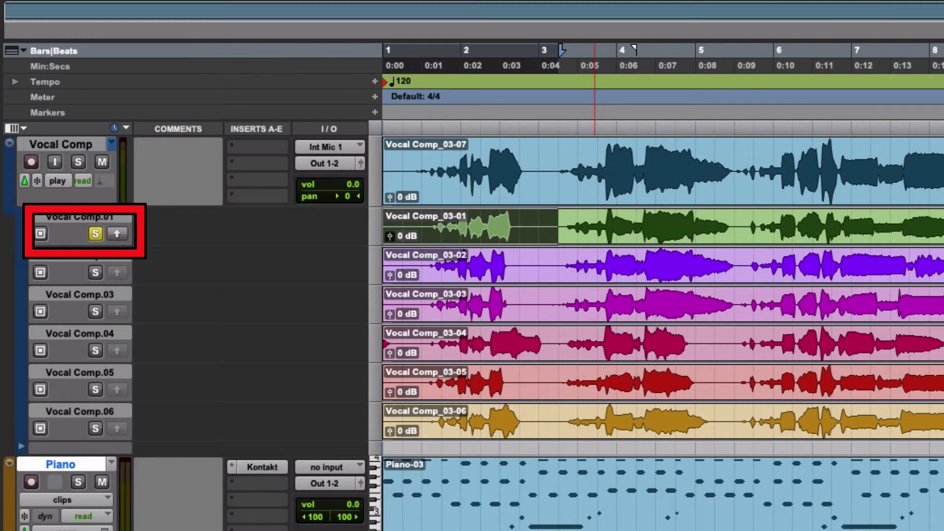
{"action": "left_click", "coordinate": [96, 272]}
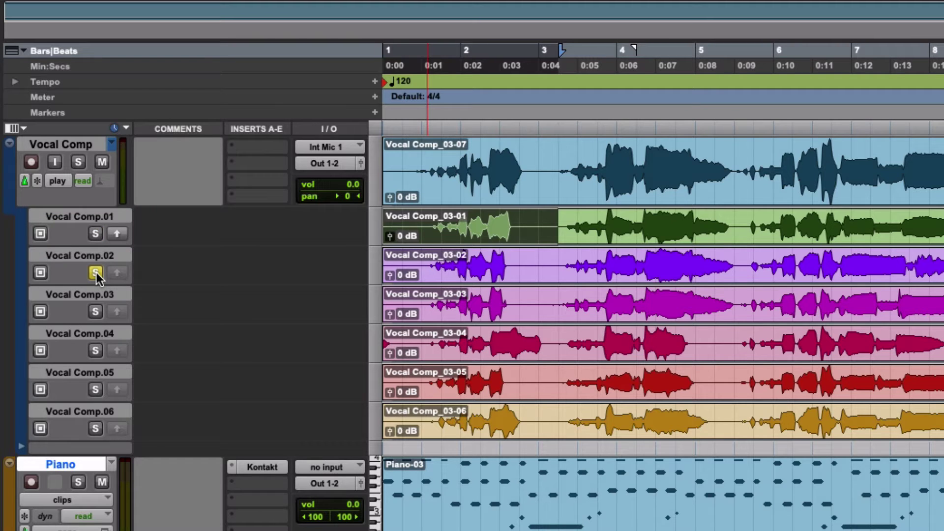
{"action": "left_click", "coordinate": [96, 314]}
{"action": "left_click", "coordinate": [91, 274]}
{"action": "left_click", "coordinate": [95, 234]}
- Play back while soloing takes 02, 03 and 04 in turn
{"action": "key", "text": "space"}
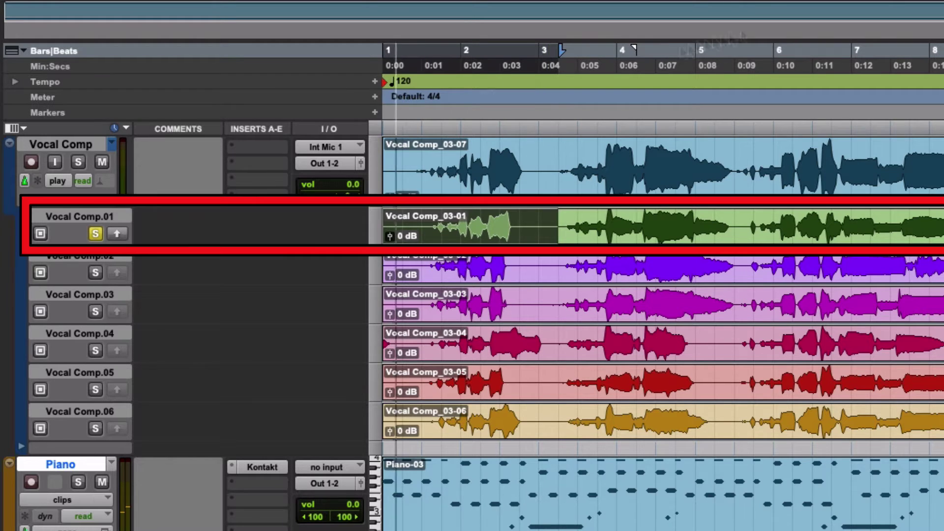
{"action": "left_click", "coordinate": [96, 272]}
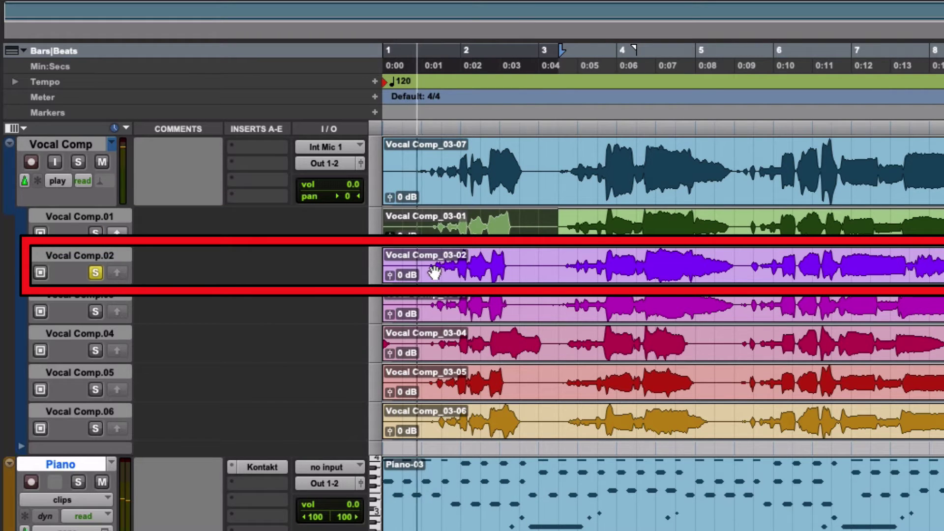
{"action": "left_click", "coordinate": [96, 311]}
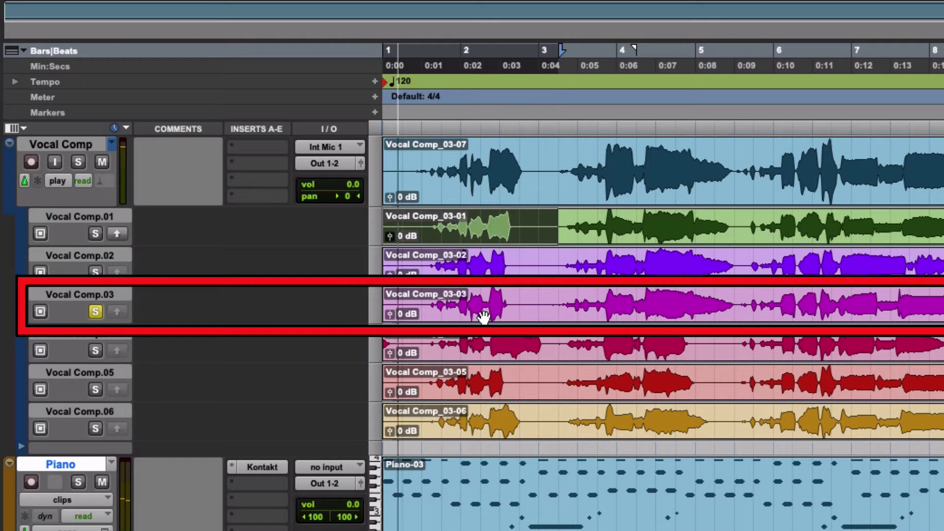
{"action": "left_click", "coordinate": [94, 351]}
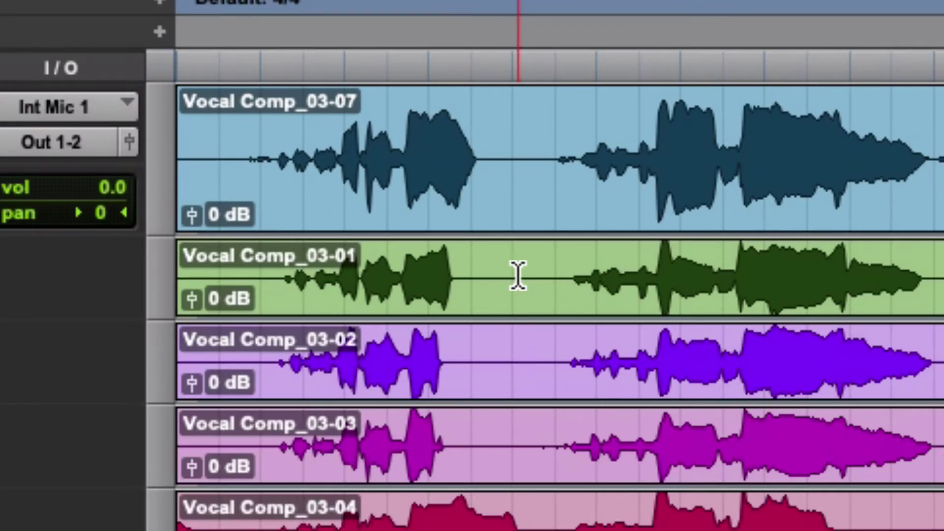
- Copy take 01's opening phrase and take 03's middle phrase onto the comp track
{"action": "left_click_drag", "start_coordinate": [371, 188], "coordinate": [278, 184]}
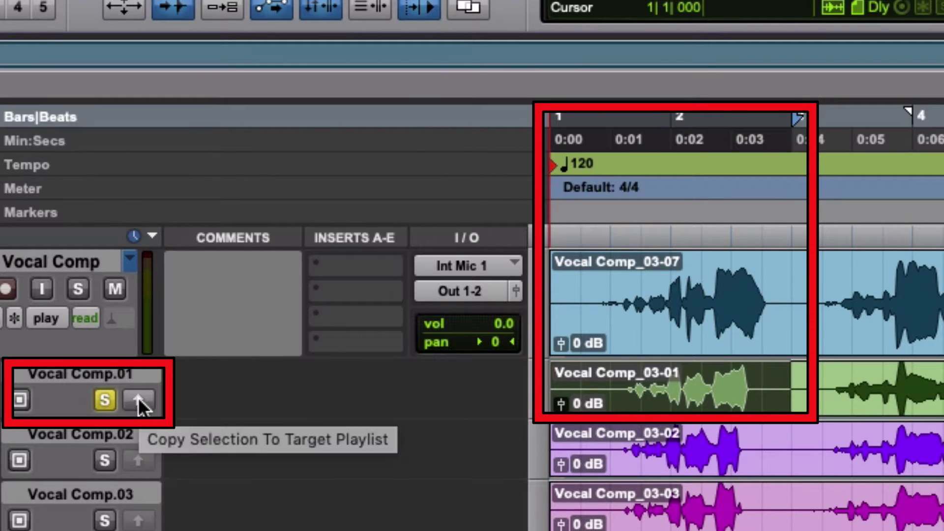
{"action": "left_click", "coordinate": [138, 398]}
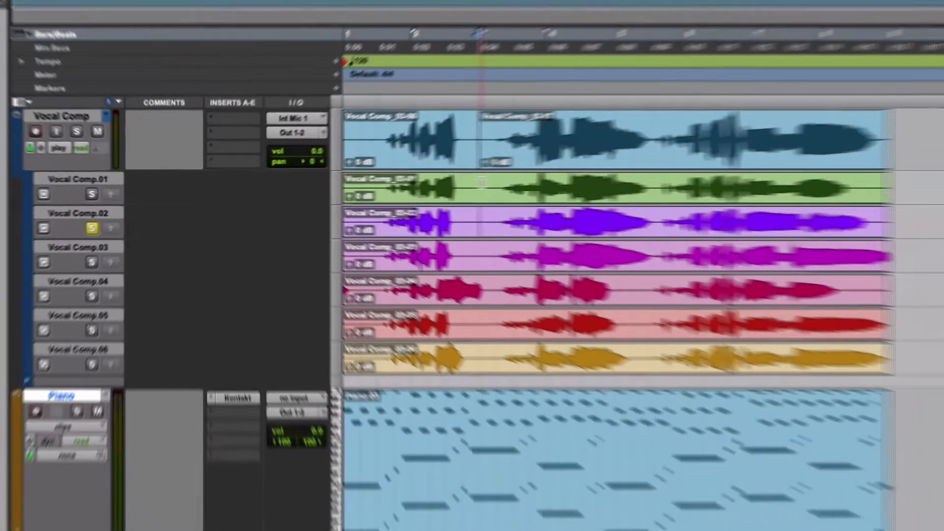
{"action": "left_click_drag", "start_coordinate": [481, 183], "coordinate": [661, 182]}
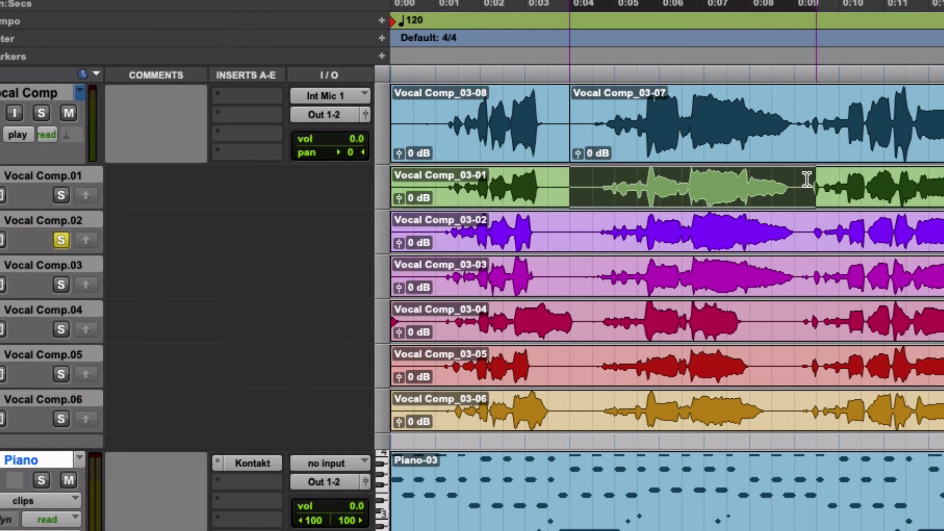
{"action": "key", "text": "semicolon"}
{"action": "key", "text": "semicolon"}
{"action": "left_click_drag", "start_coordinate": [592, 271], "coordinate": [781, 279]}
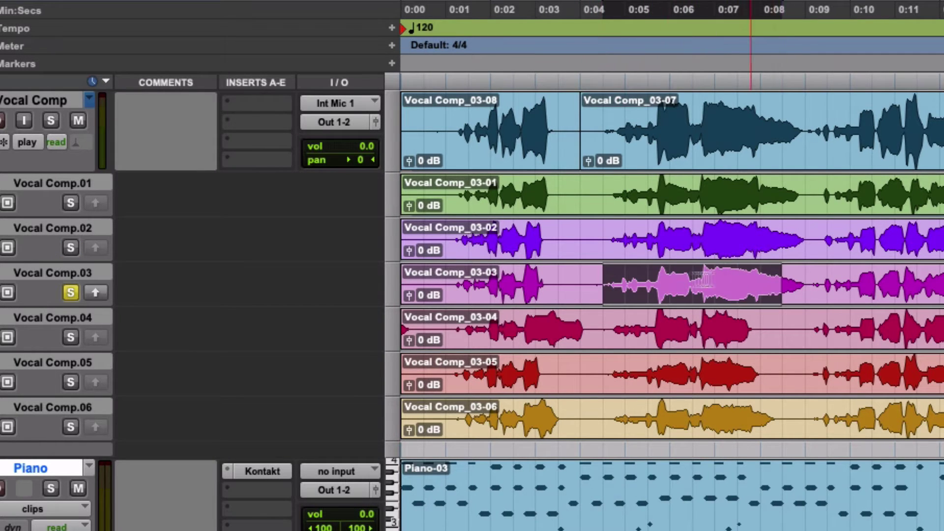
{"action": "left_click_drag", "start_coordinate": [596, 280], "coordinate": [810, 285]}
{"action": "key", "text": "space"}
{"action": "left_click", "coordinate": [96, 293]}
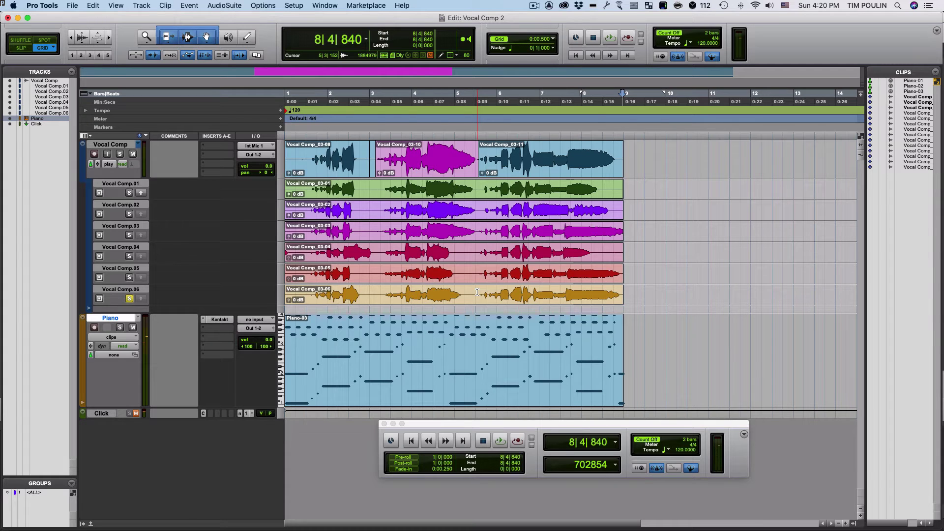
- Copy take 06's ending from 0:09 onto the comp, then play the comp from the start
{"action": "left_click_drag", "start_coordinate": [477, 292], "coordinate": [622, 293]}
{"action": "key", "text": "shift+slash"}
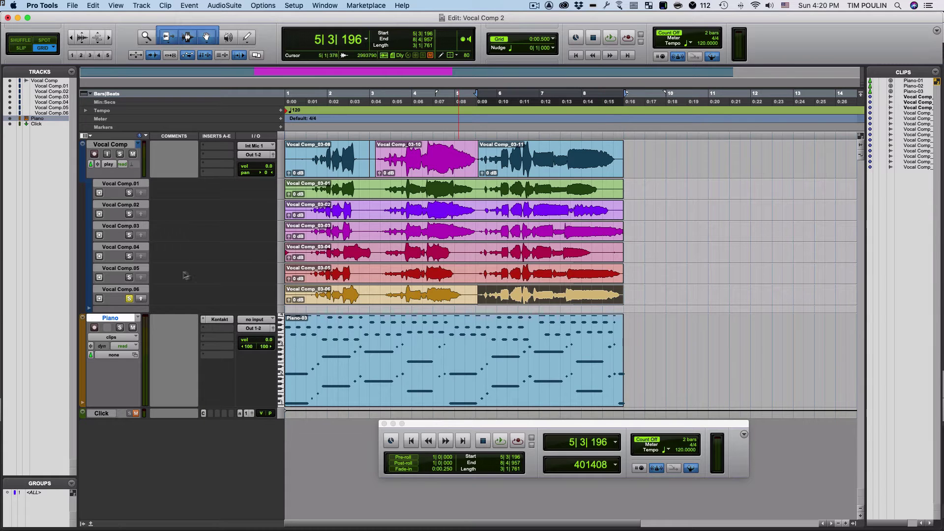
{"action": "left_click", "coordinate": [142, 300]}
{"action": "left_click", "coordinate": [690, 218]}
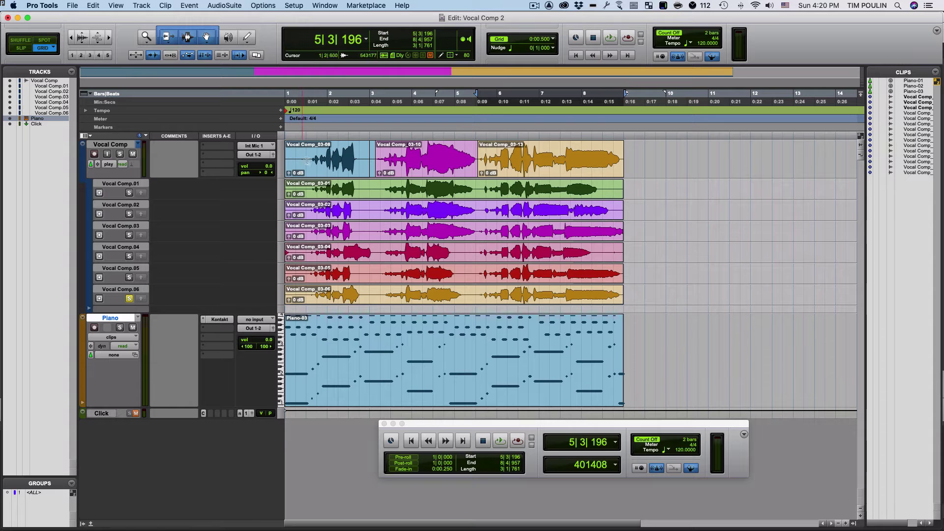
{"action": "left_click", "coordinate": [319, 162]}
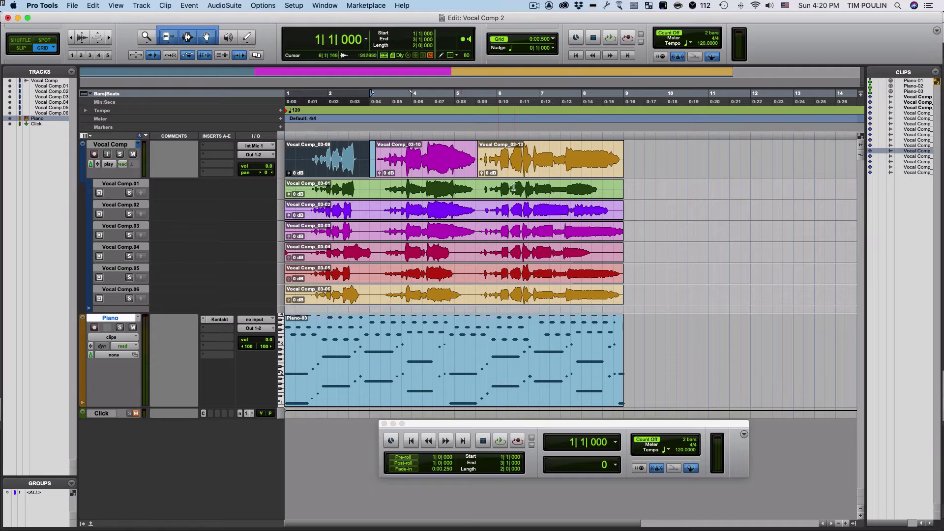
{"action": "left_click", "coordinate": [410, 442]}
{"action": "key", "text": "space"}
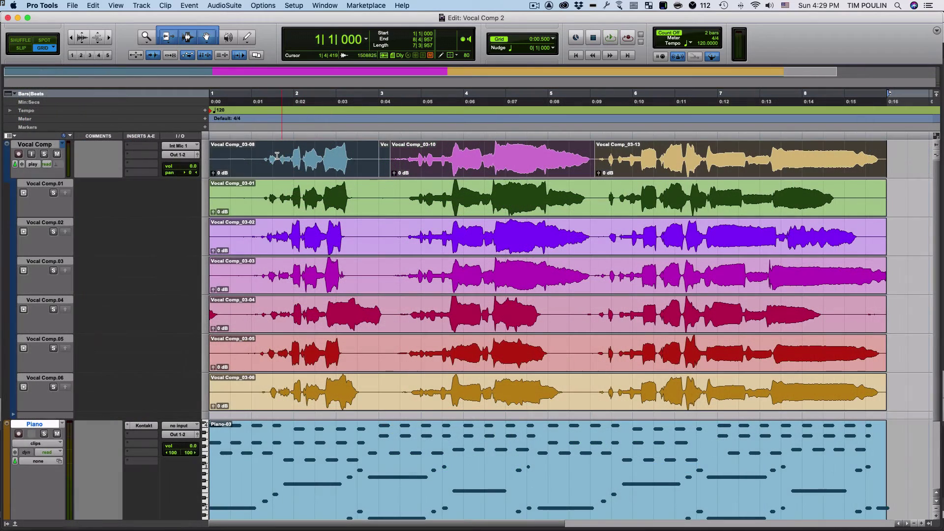
- Trim Vocal Comp_03-08's start to 1|2|000, undo it, then select all Vocal Comp clips
{"action": "left_click", "coordinate": [45, 145]}
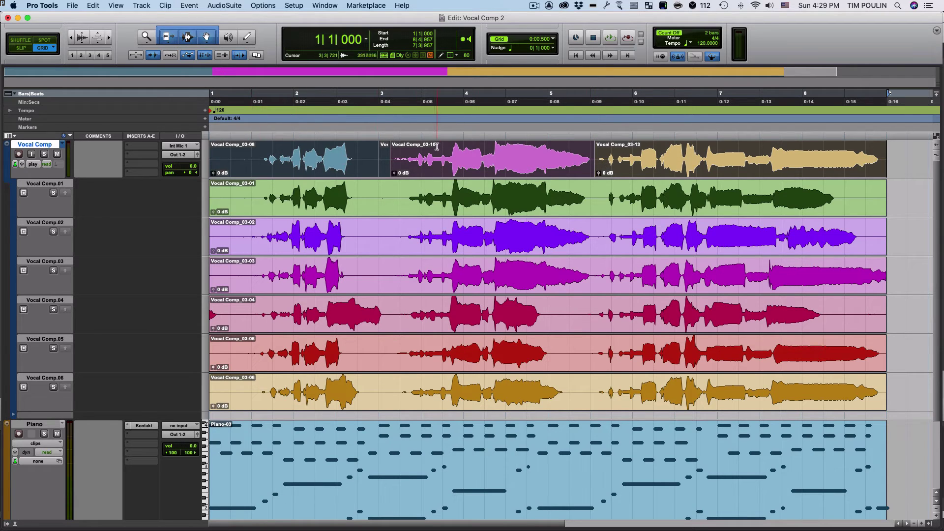
{"action": "left_click_drag", "start_coordinate": [251, 236], "coordinate": [357, 235]}
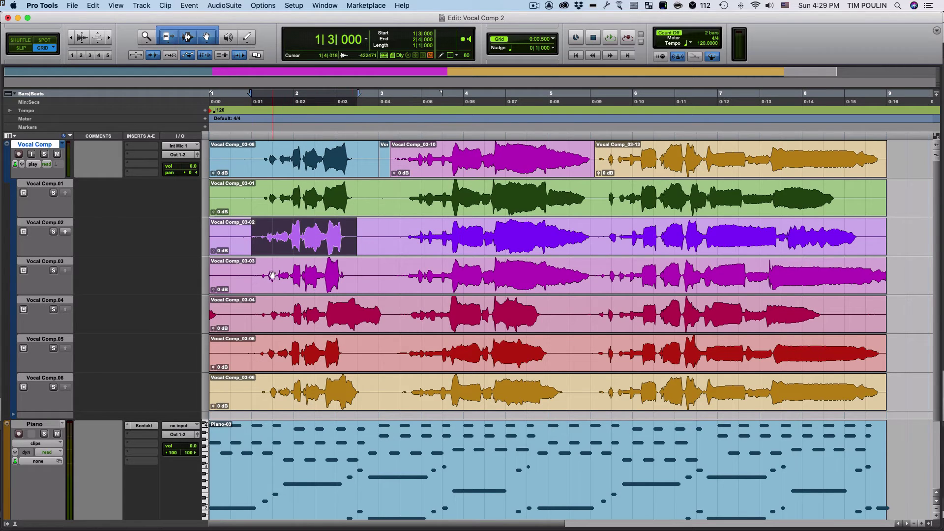
{"action": "left_click_drag", "start_coordinate": [254, 310], "coordinate": [400, 310]}
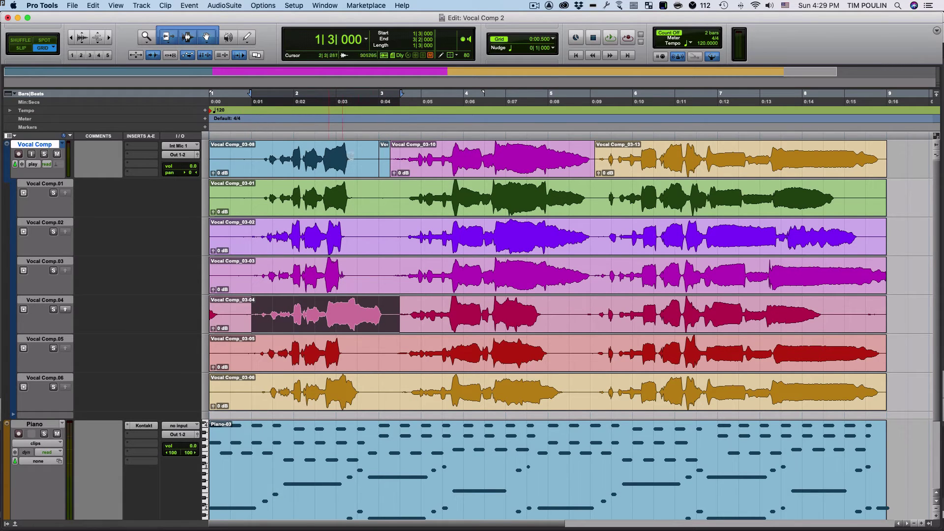
{"action": "left_click", "coordinate": [266, 157]}
{"action": "left_click_drag", "start_coordinate": [213, 156], "coordinate": [231, 157]}
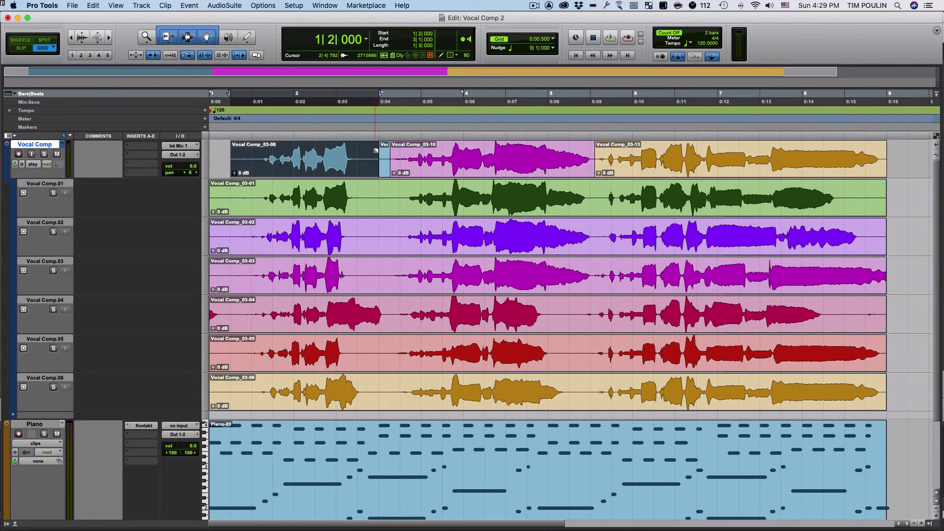
{"action": "left_click", "coordinate": [386, 167]}
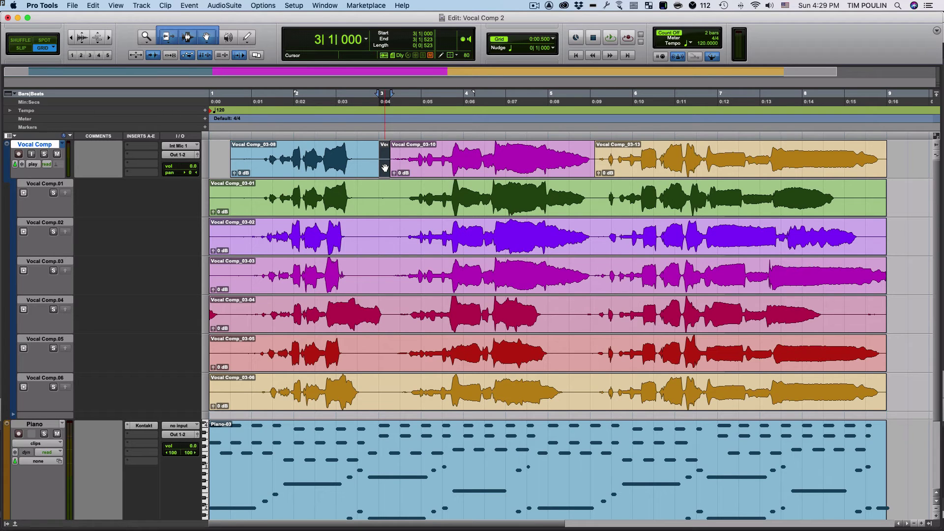
{"action": "key", "text": "super+z"}
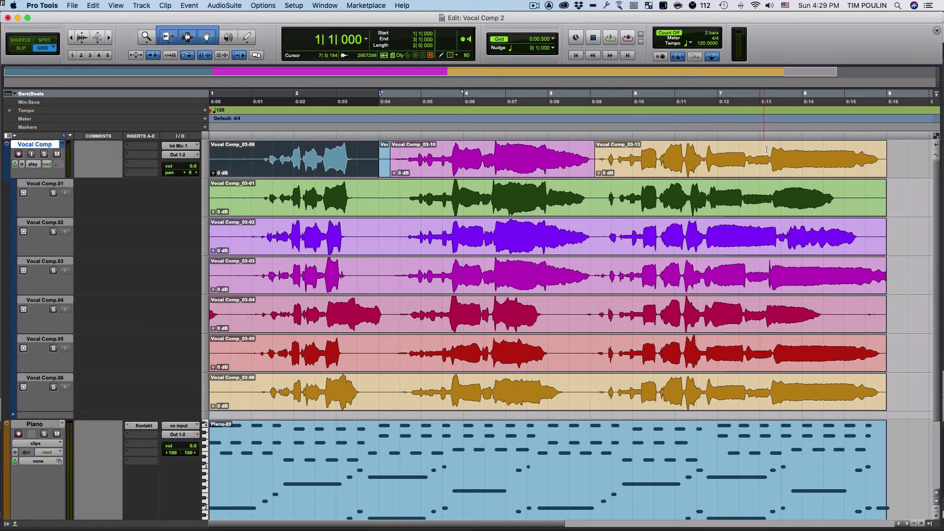
{"action": "key", "text": "super+a"}
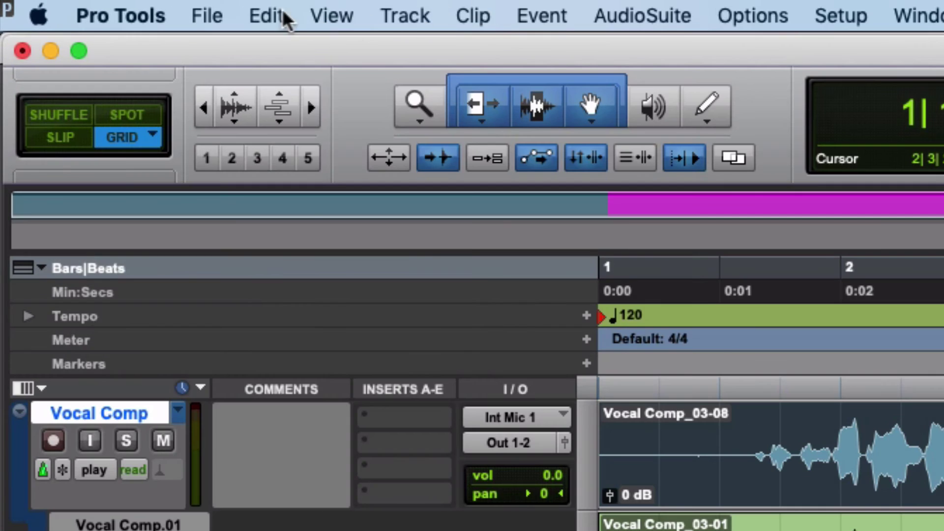
- Apply Batch Fades to crossfade every edit between the comp clips
{"action": "left_click", "coordinate": [96, 5]}
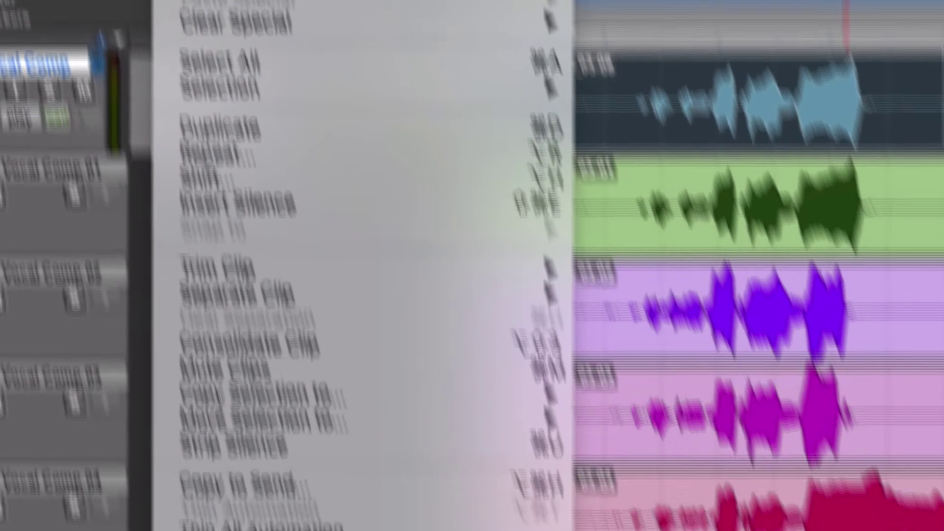
{"action": "mouse_move", "coordinate": [418, 335]}
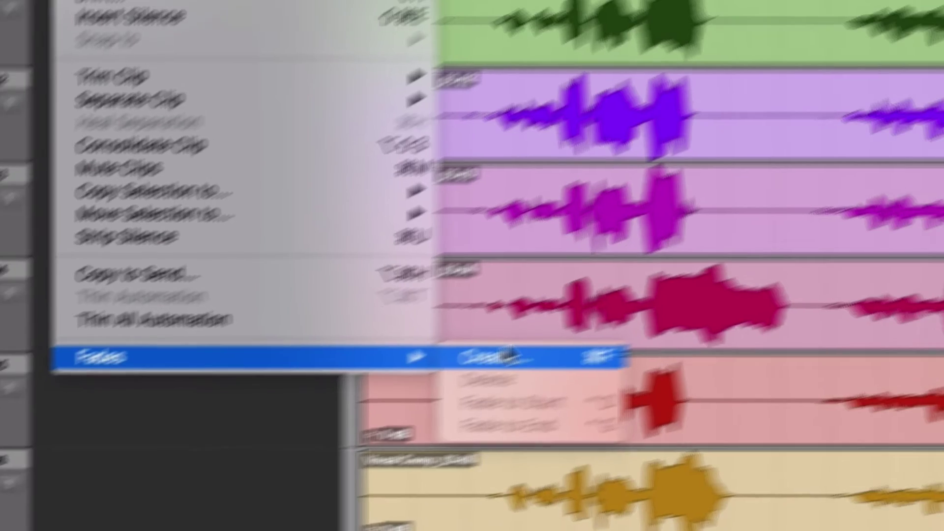
{"action": "left_click", "coordinate": [573, 324]}
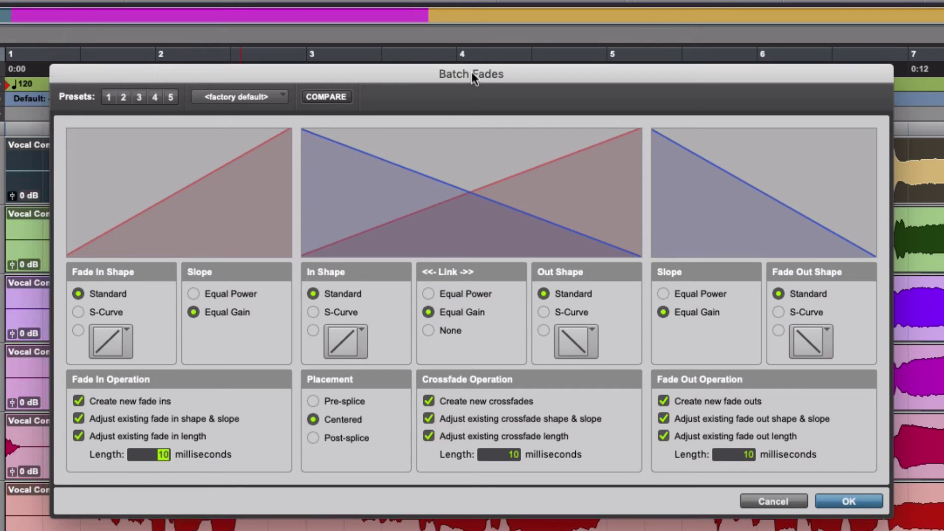
{"action": "left_click_drag", "start_coordinate": [472, 77], "coordinate": [506, 293]}
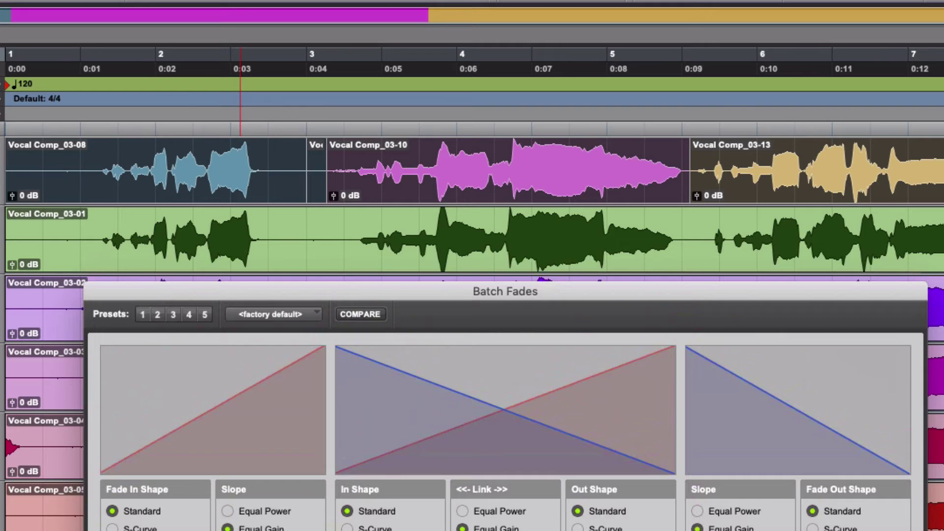
{"action": "key", "text": "Return"}
- Zoom in on the crossfade between 03-08 and 03-09 near bar 3
{"action": "left_click", "coordinate": [408, 194]}
{"action": "left_click", "coordinate": [340, 156]}
{"action": "left_click", "coordinate": [323, 154]}
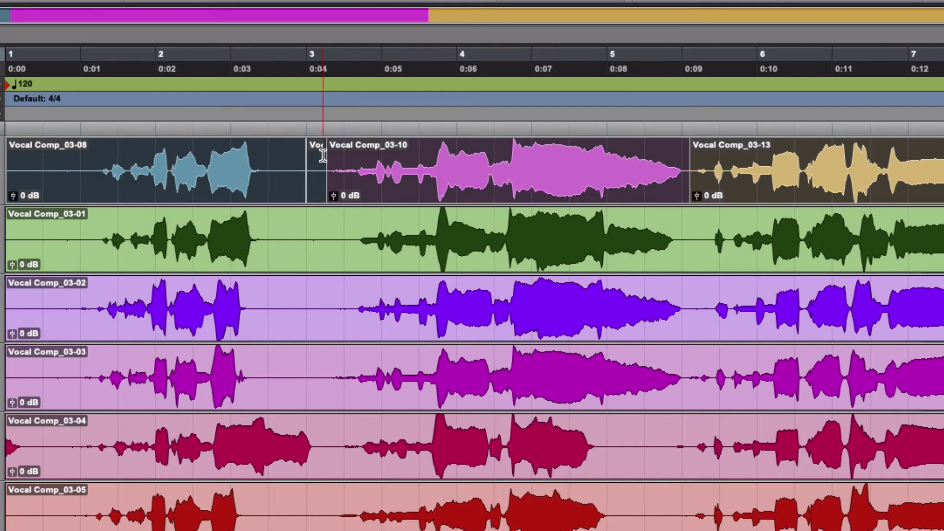
{"action": "left_click", "coordinate": [322, 154]}
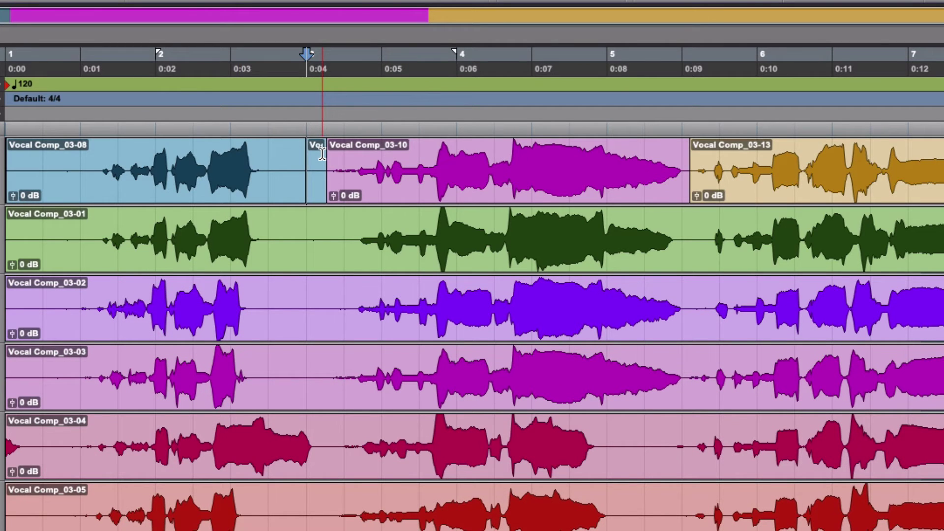
{"action": "key", "text": "ctrl+bracketright"}
{"action": "key", "text": "ctrl+bracketright"}
{"action": "key", "text": "ctrl+bracketright"}
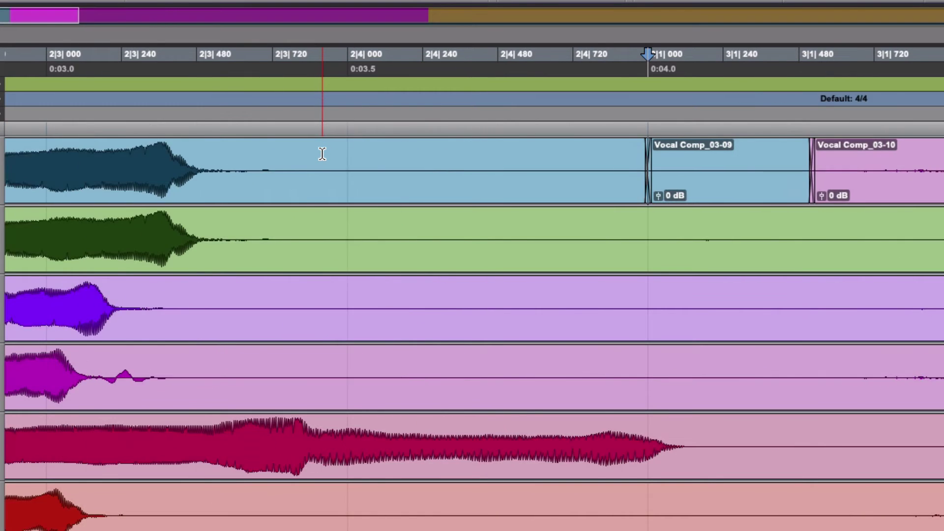
{"action": "key", "text": "ctrl+bracketright"}
{"action": "key", "text": "ctrl+bracketright"}
{"action": "key", "text": "ctrl+bracketright"}
{"action": "key", "text": "ctrl+bracketright"}
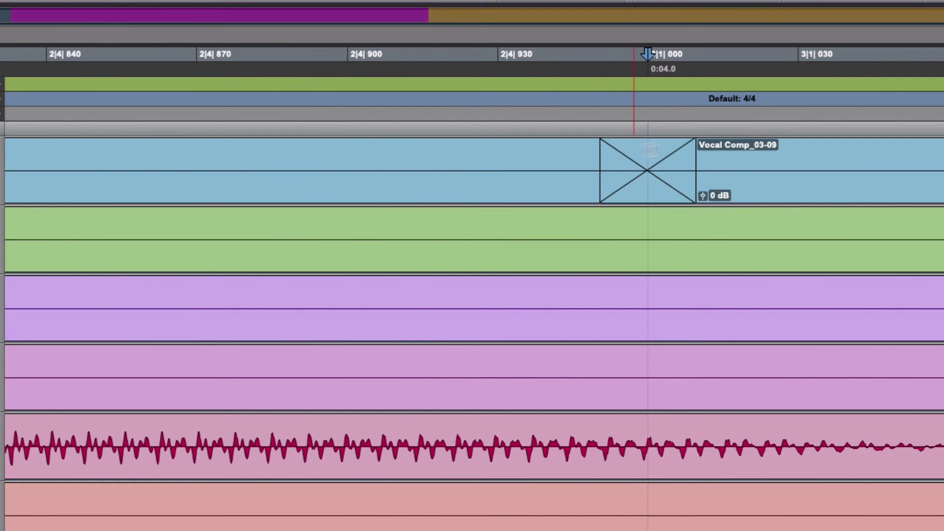
{"action": "scroll", "coordinate": [669, 171], "scroll_direction": "right", "scroll_amount": 10}
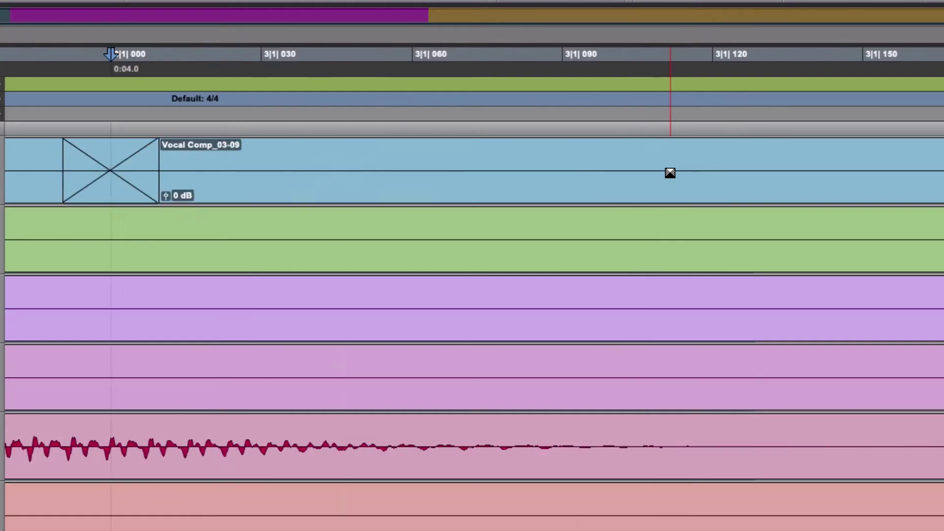
{"action": "scroll", "coordinate": [671, 173], "scroll_direction": "right", "scroll_amount": 5}
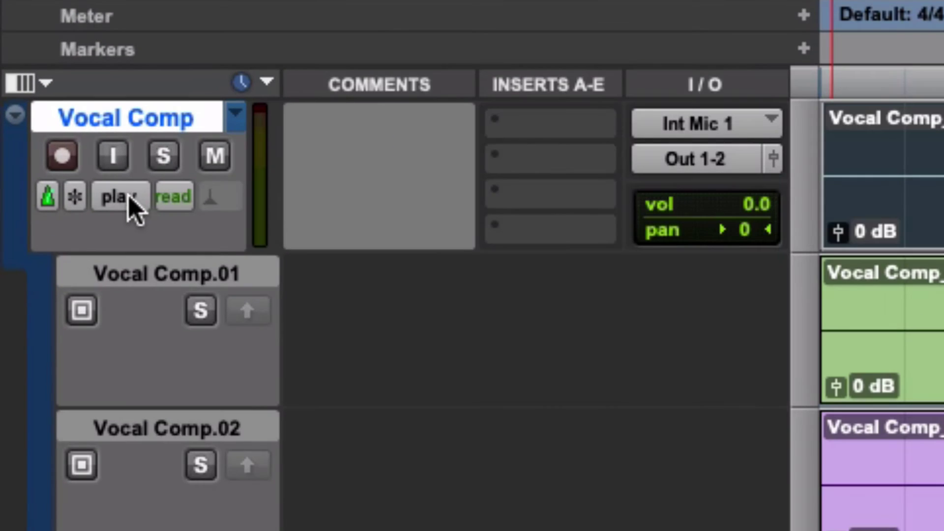
- Switch Vocal Comp to waveform view and group the three comp clips into Vocal Comp.grp
{"action": "left_click", "coordinate": [121, 198]}
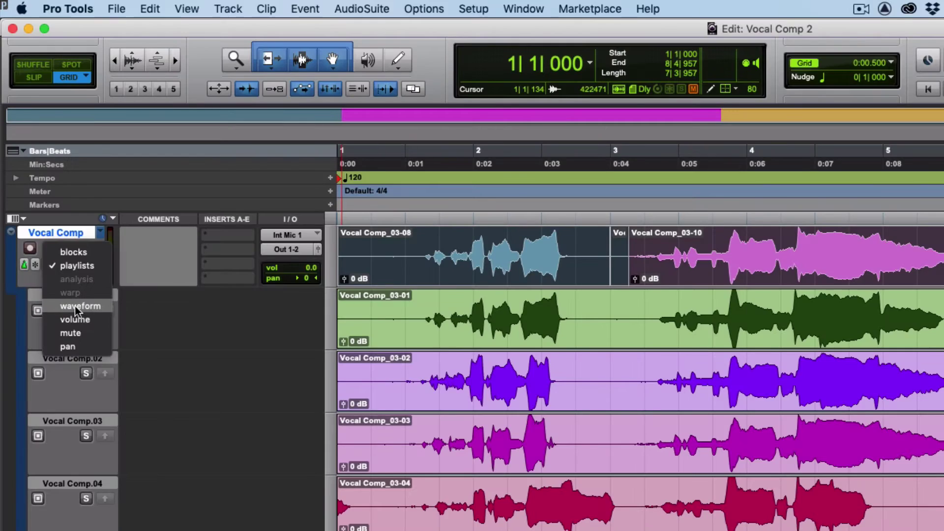
{"action": "left_click", "coordinate": [171, 298]}
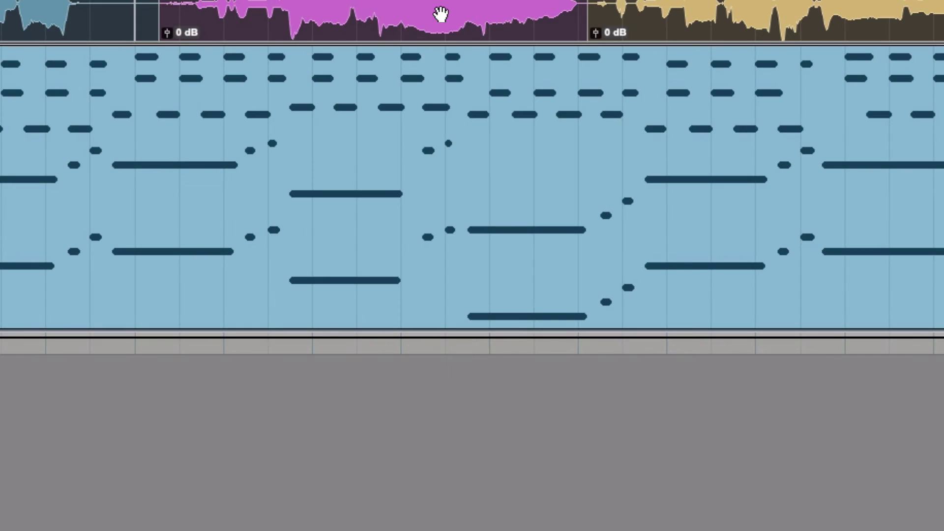
{"action": "right_click", "coordinate": [484, 12]}
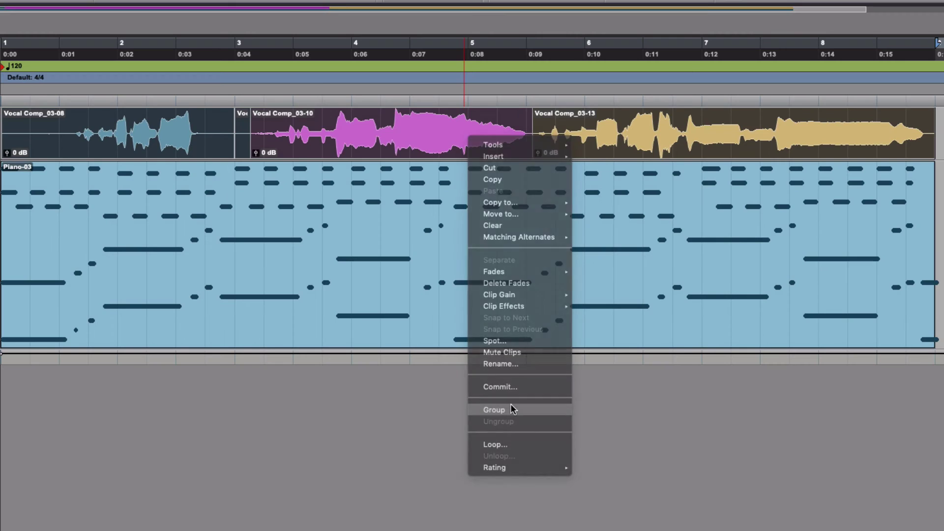
{"action": "left_click", "coordinate": [495, 410]}
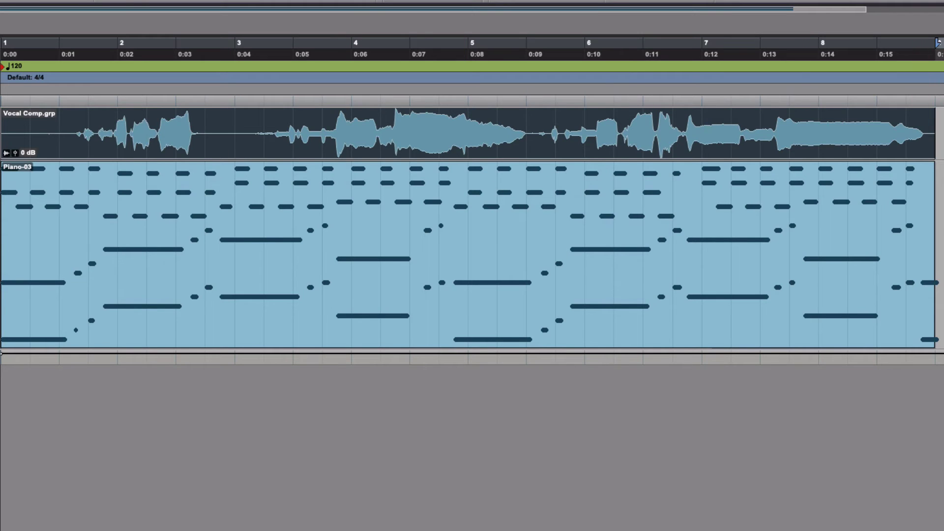
{"action": "key", "text": "ctrl+a"}
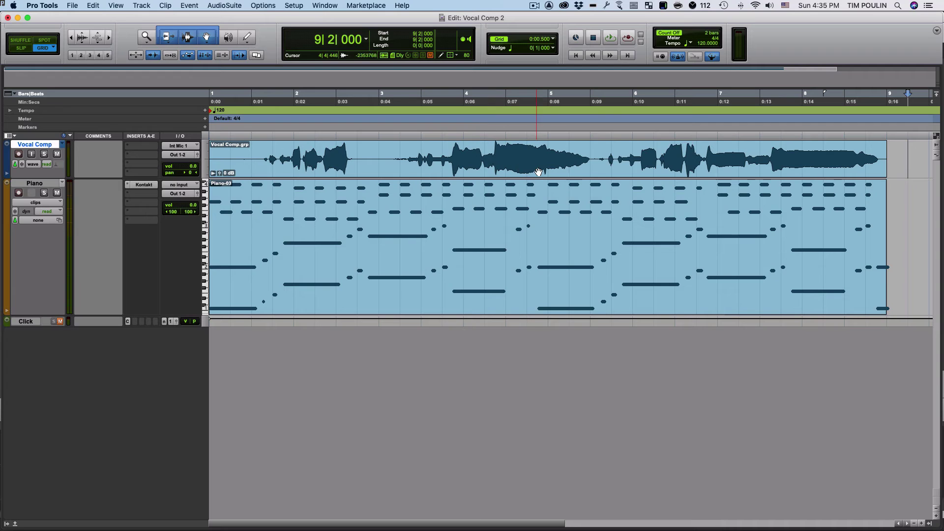
- Render AudioSuite Normalize at -0.3 dB peak on Vocal Comp.grp, creating Vocal Comp.grp-Norm_01-01
{"action": "left_click", "coordinate": [465, 166], "text": "shift"}
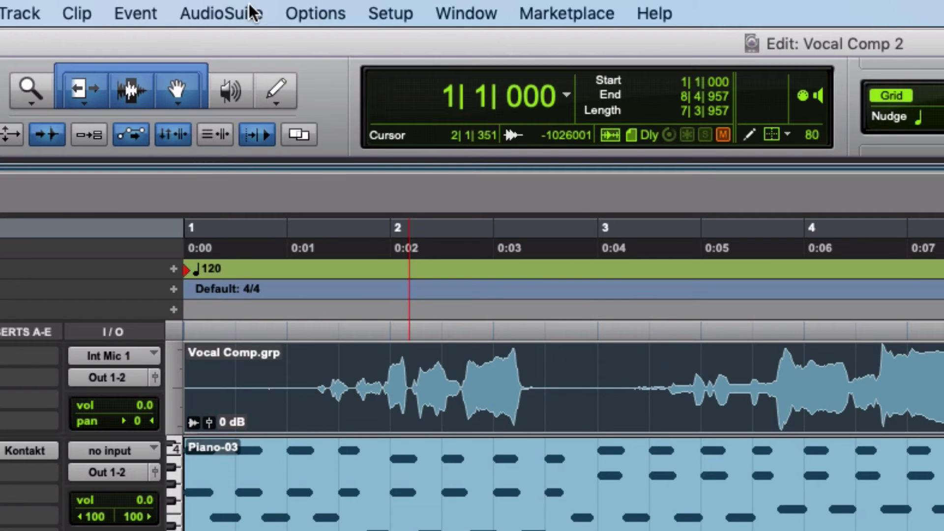
{"action": "left_click", "coordinate": [251, 12]}
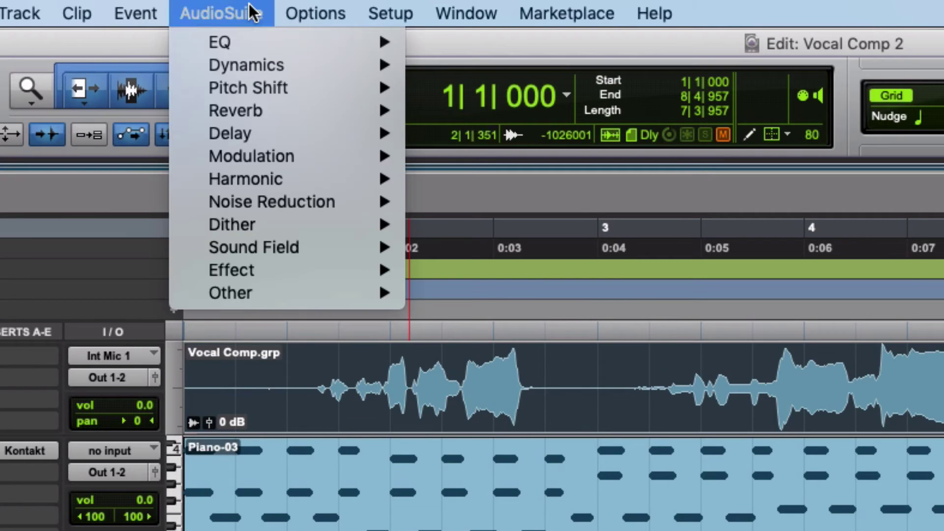
{"action": "mouse_move", "coordinate": [356, 300]}
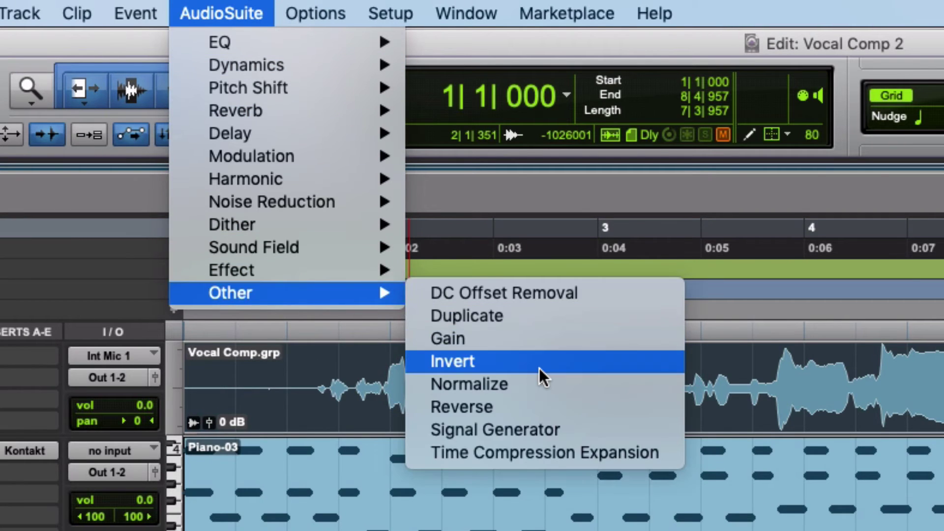
{"action": "left_click", "coordinate": [551, 391]}
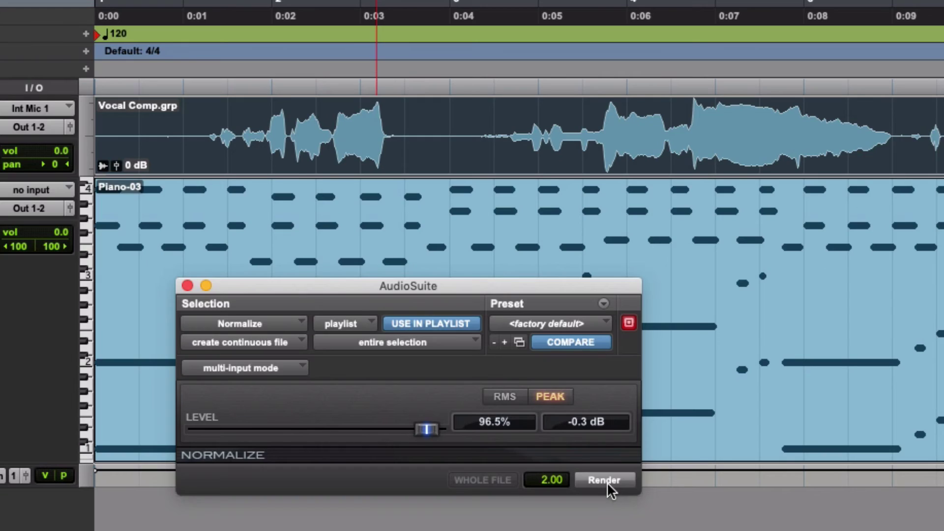
{"action": "left_click", "coordinate": [606, 482]}
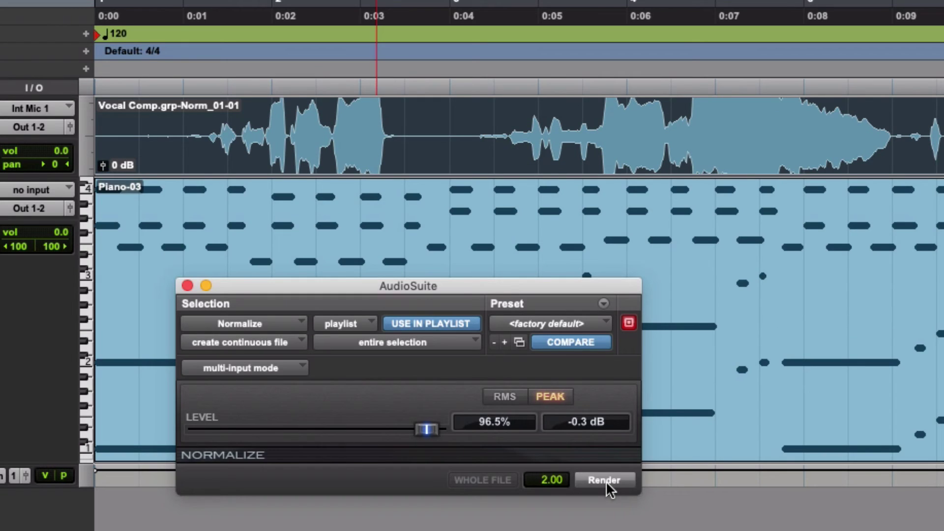
{"action": "left_click", "coordinate": [188, 286]}
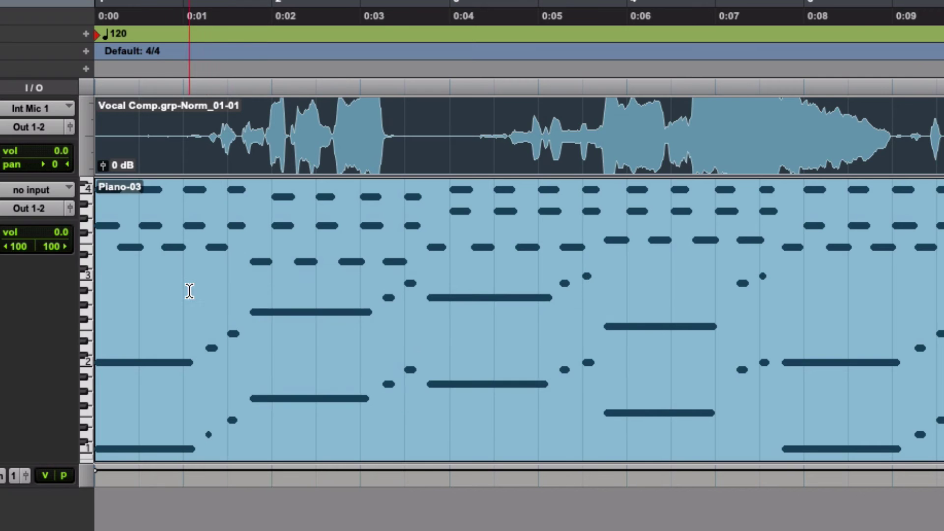
- Enlarge Vocal Comp, zoom out its waveform, play the comp with Piano-03, then return to 1|1|000
{"action": "left_click_drag", "start_coordinate": [11, 172], "coordinate": [6, 230]}
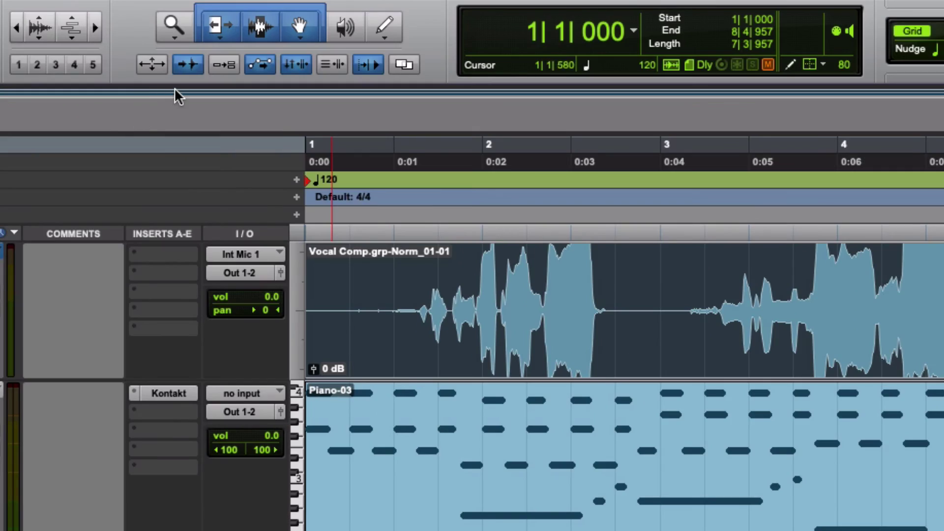
{"action": "left_click", "coordinate": [39, 35]}
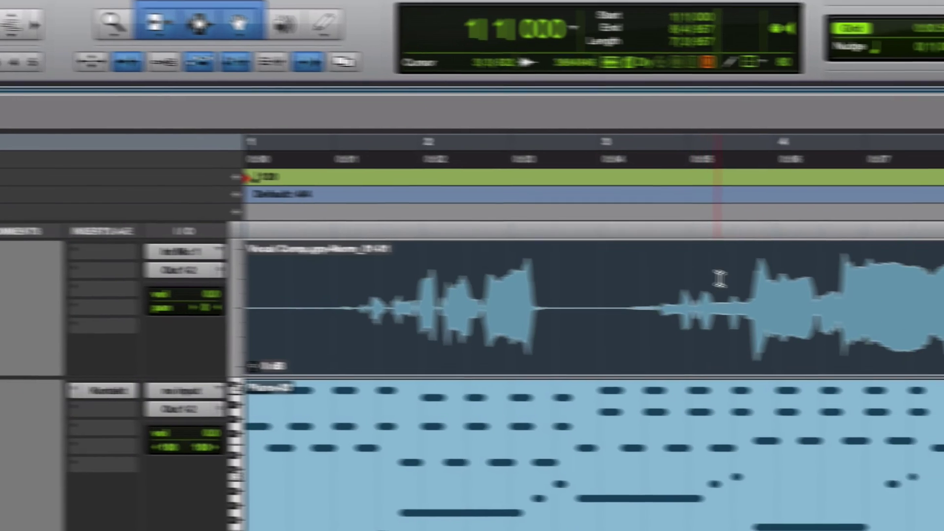
{"action": "left_click", "coordinate": [786, 270]}
{"action": "key", "text": "space"}
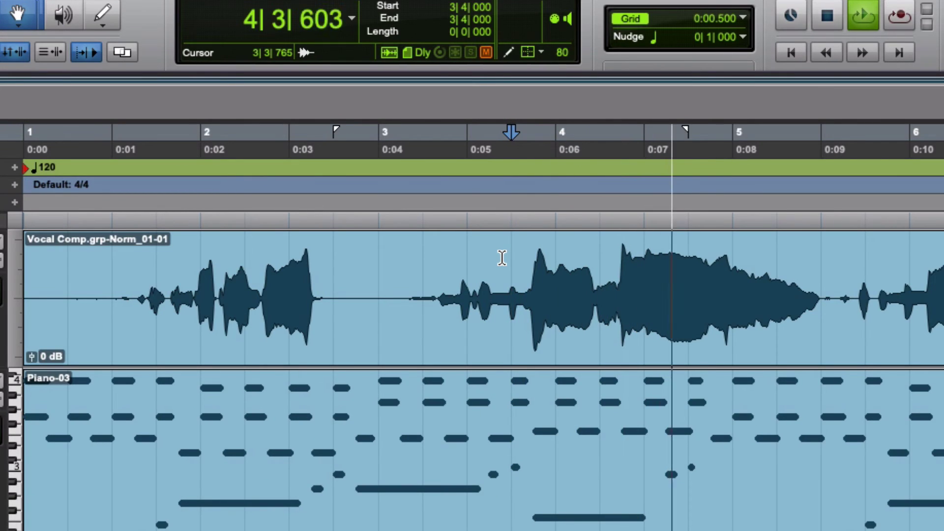
{"action": "key", "text": "space"}
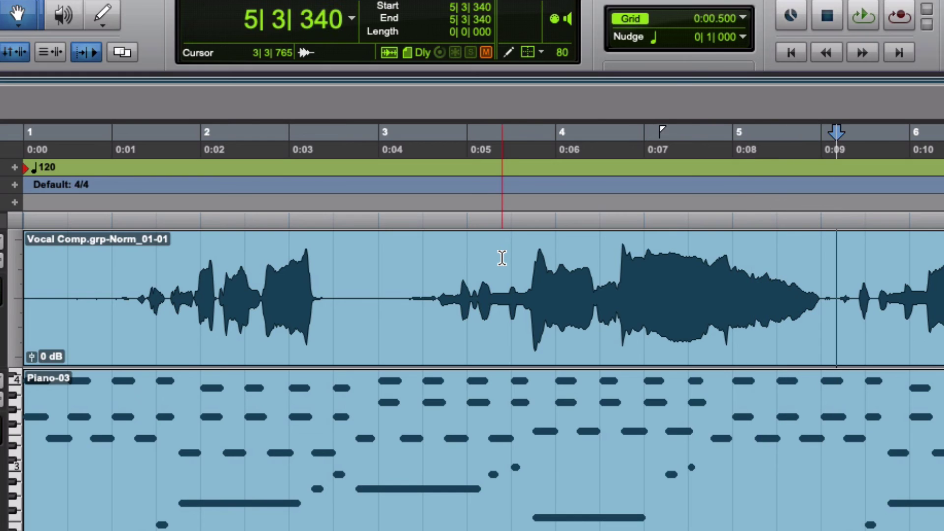
{"action": "left_click", "coordinate": [791, 54]}
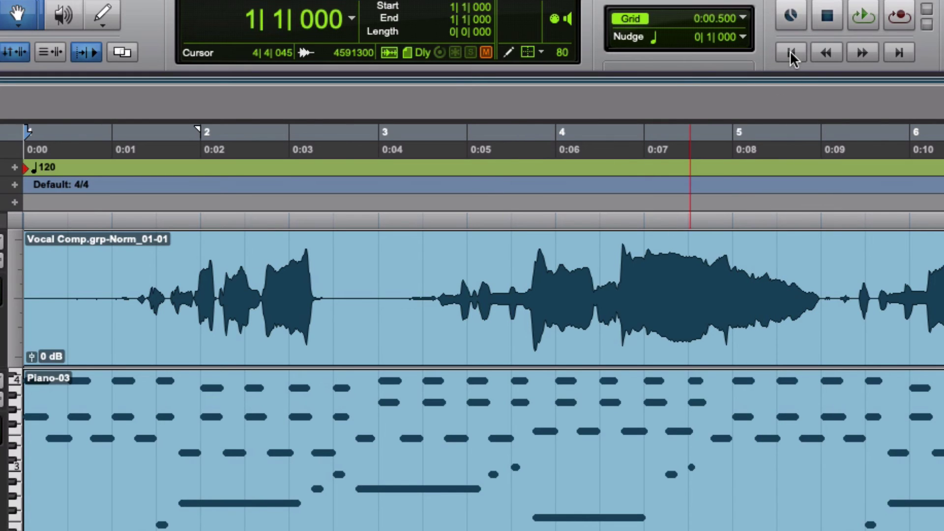